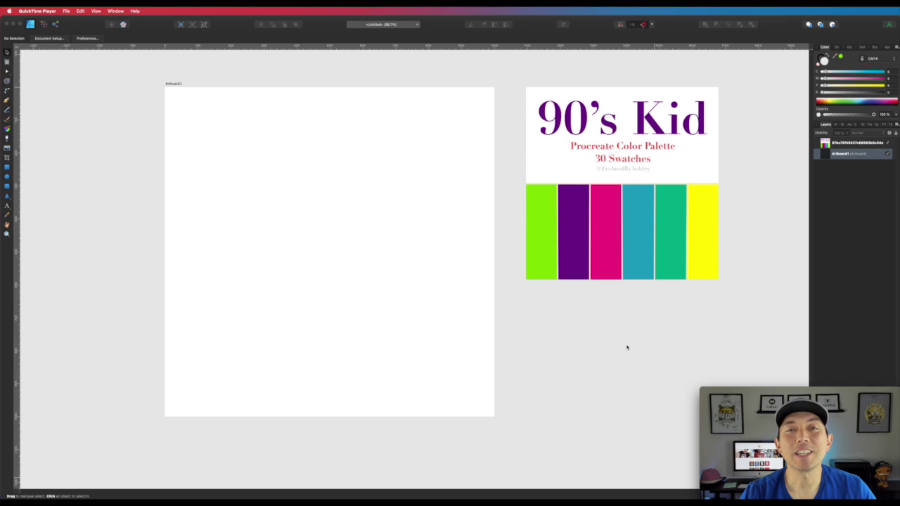
Step: Select Artboard1 and confirm in the Transform panel that it measures 1000 × 1000 px
click(175, 83)
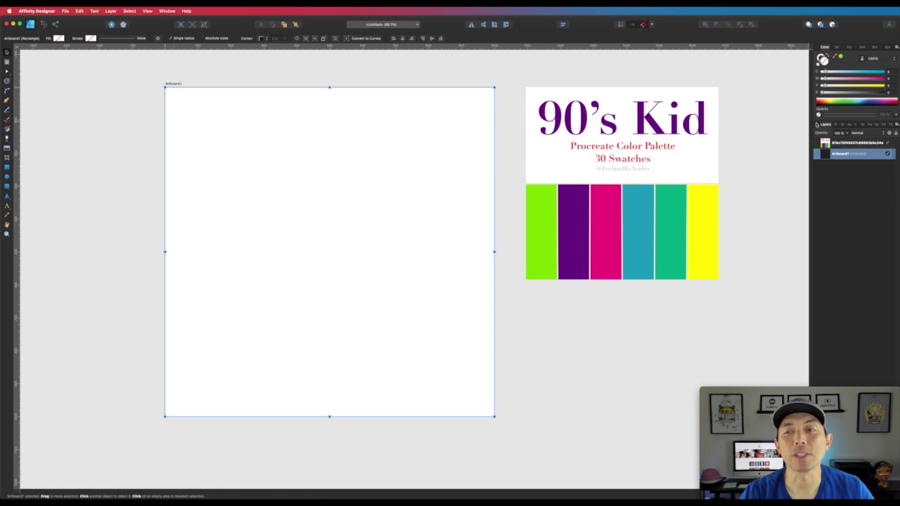
click(835, 124)
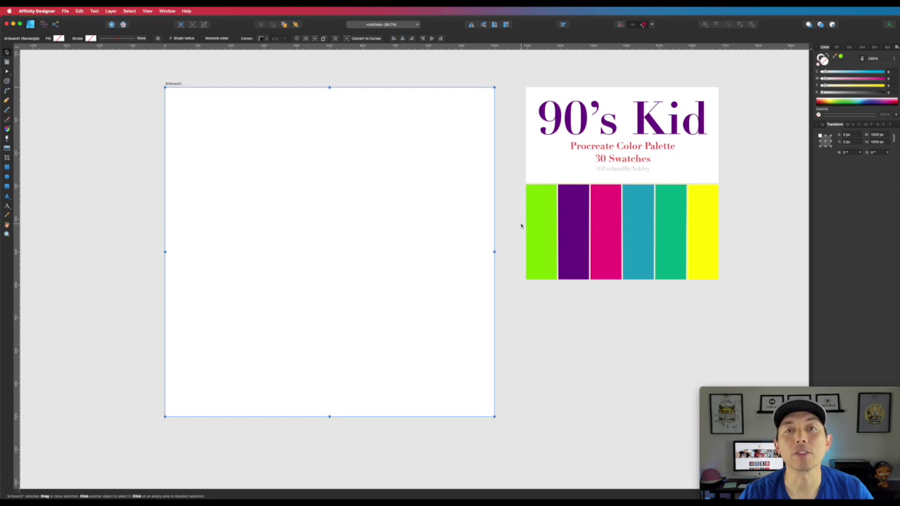
click(179, 77)
click(172, 83)
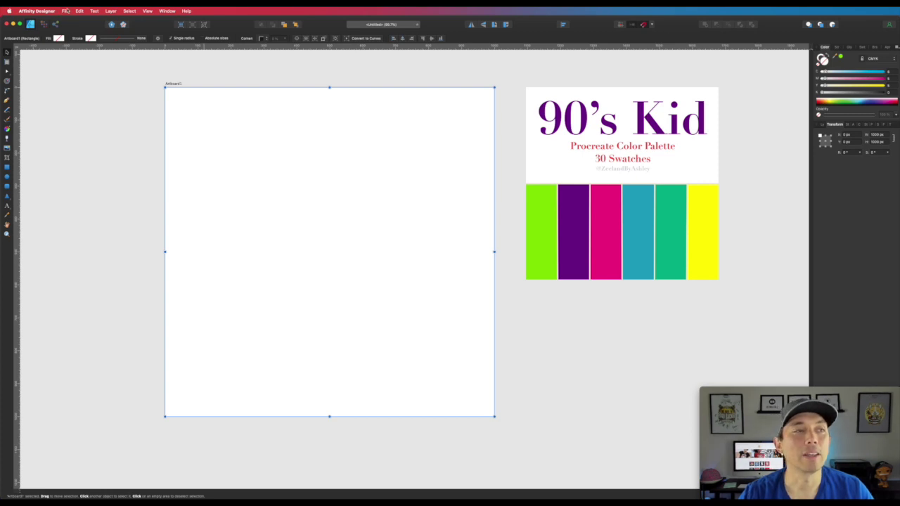
click(65, 10)
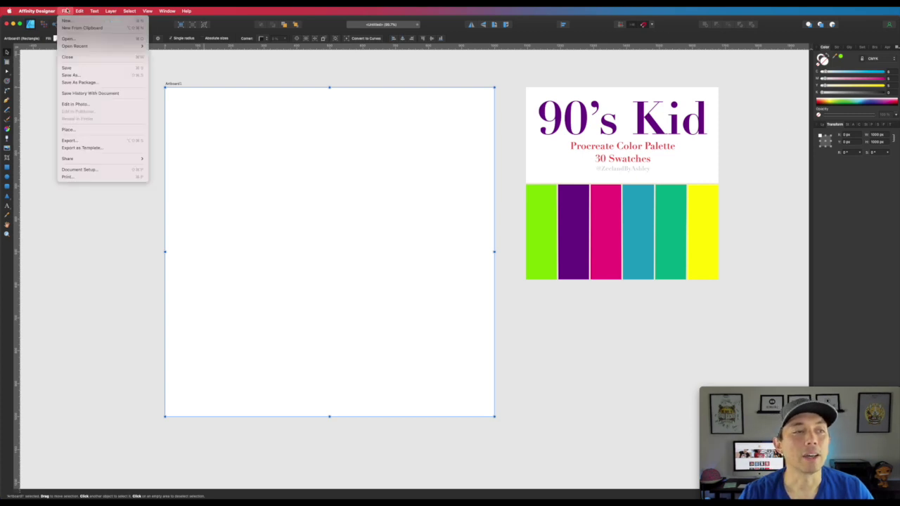
Step: Verify in Document Setup that the document is 1000 × 1000 px at 300 DPI, then deselect
click(76, 171)
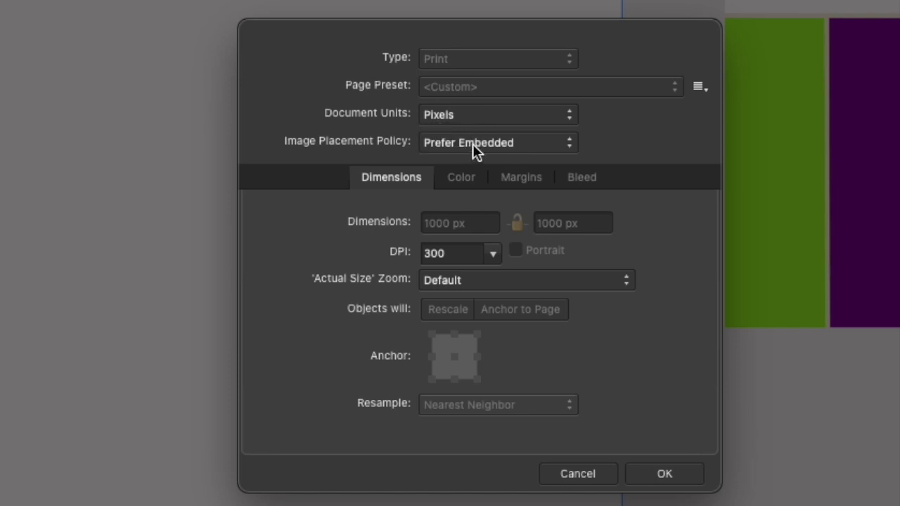
click(680, 475)
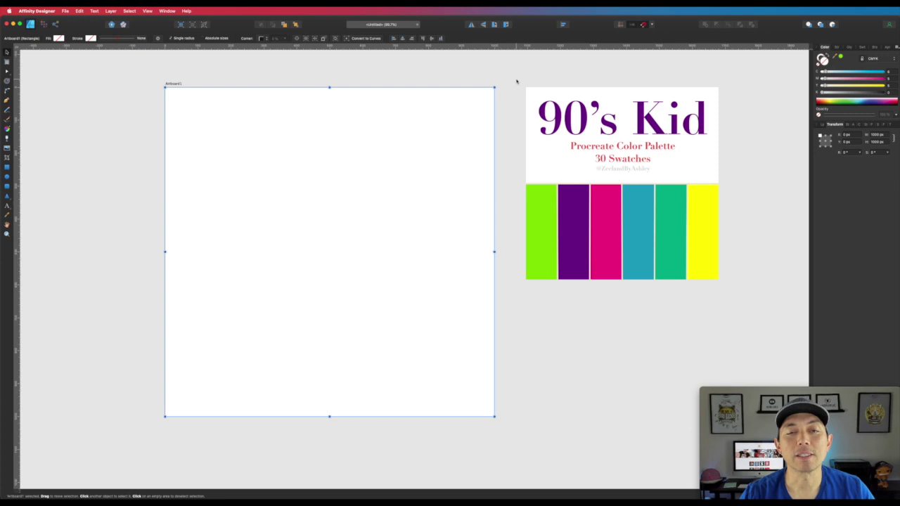
click(516, 81)
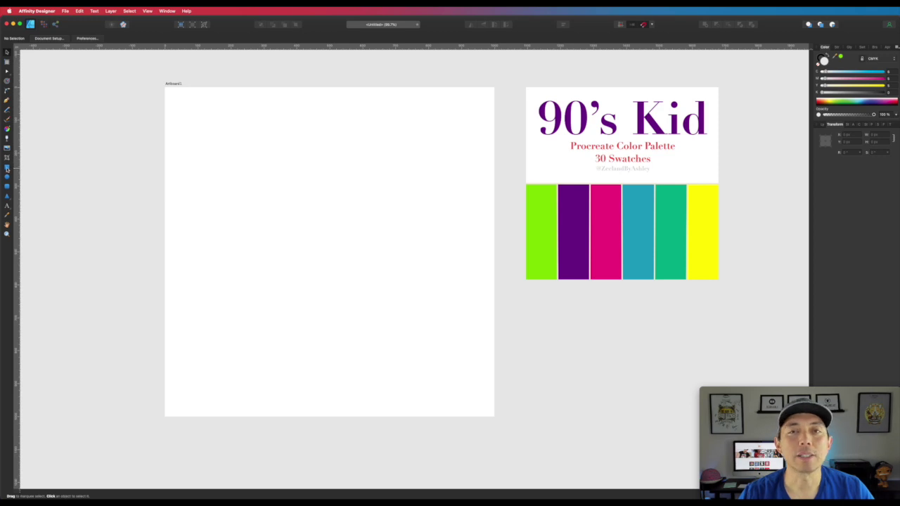
Step: Fill Artboard1 with the deep purple eyedropped from the 90's Kid palette swatch
click(173, 82)
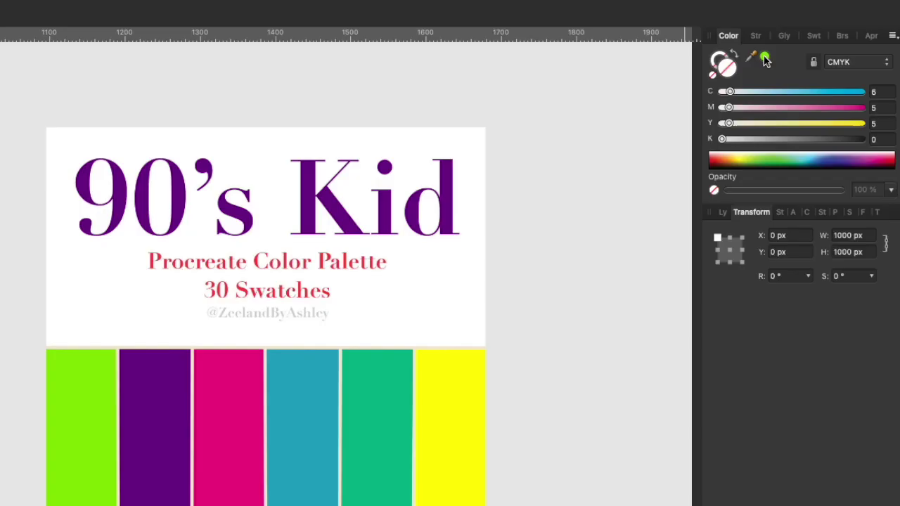
drag(765, 61, 151, 393)
click(765, 56)
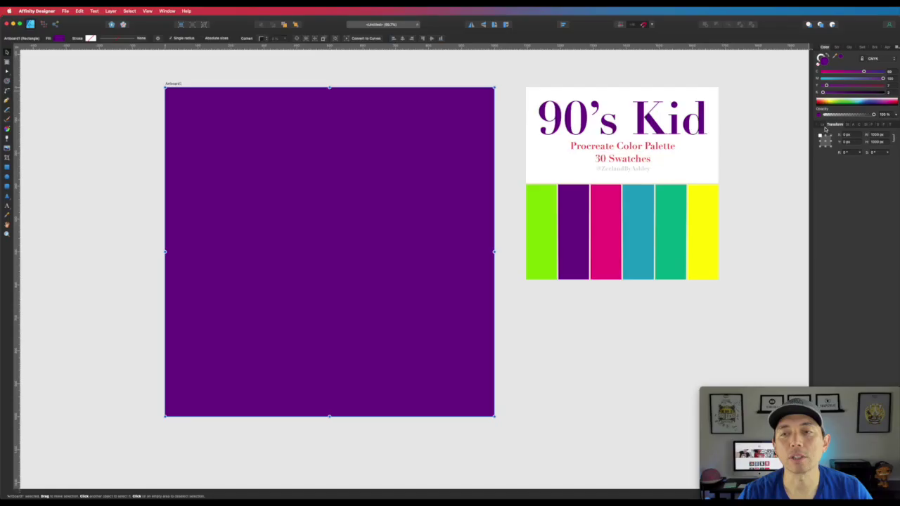
click(723, 212)
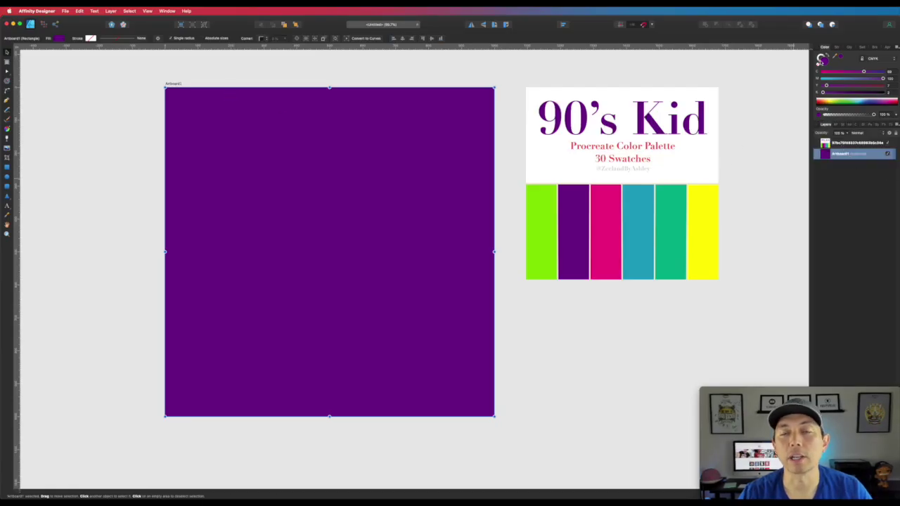
click(496, 62)
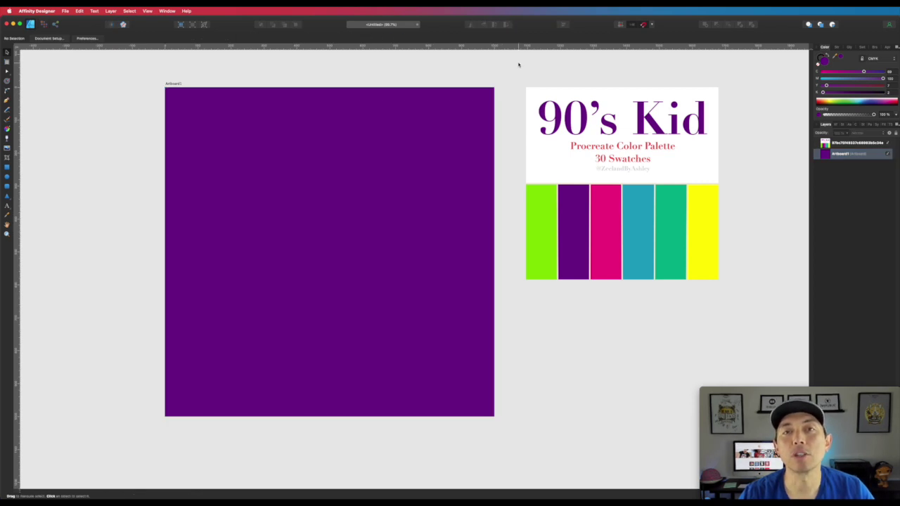
click(7, 177)
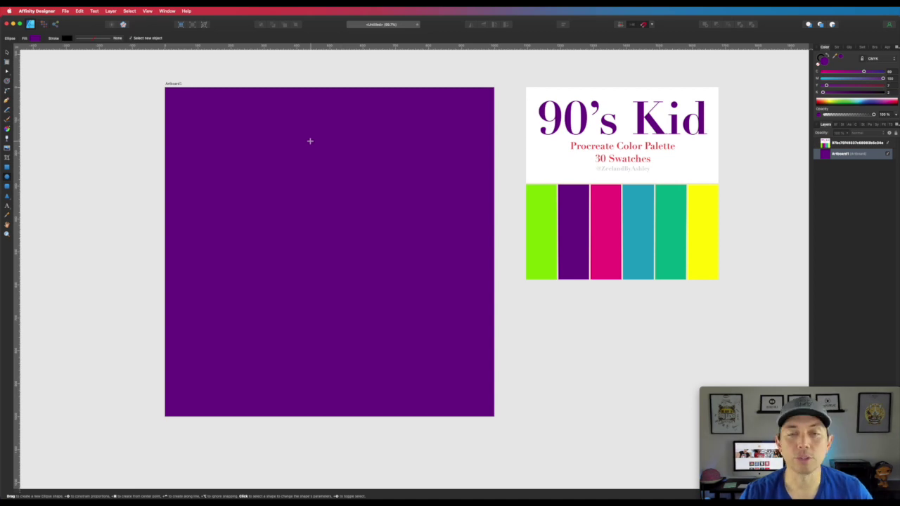
Step: Draw a small circle near the artboard's top with no outline and the palette's yellow fill
drag(310, 140, 360, 175)
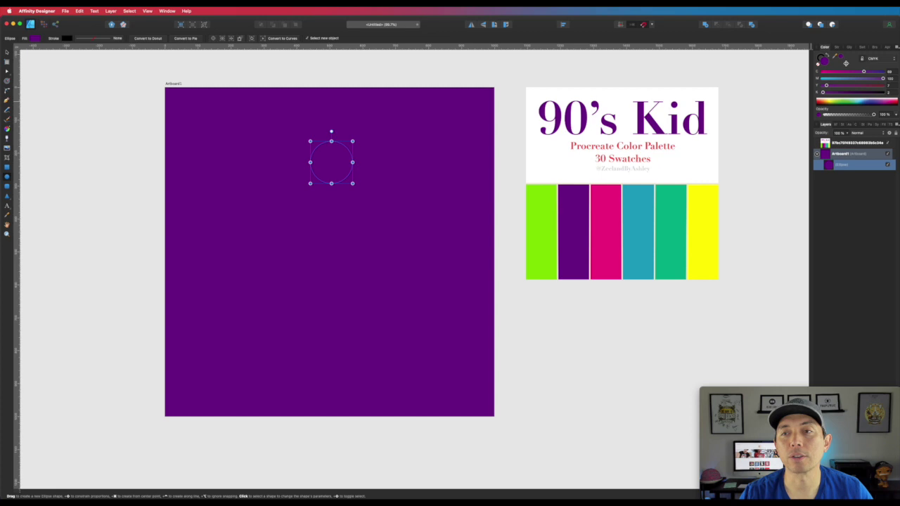
click(820, 59)
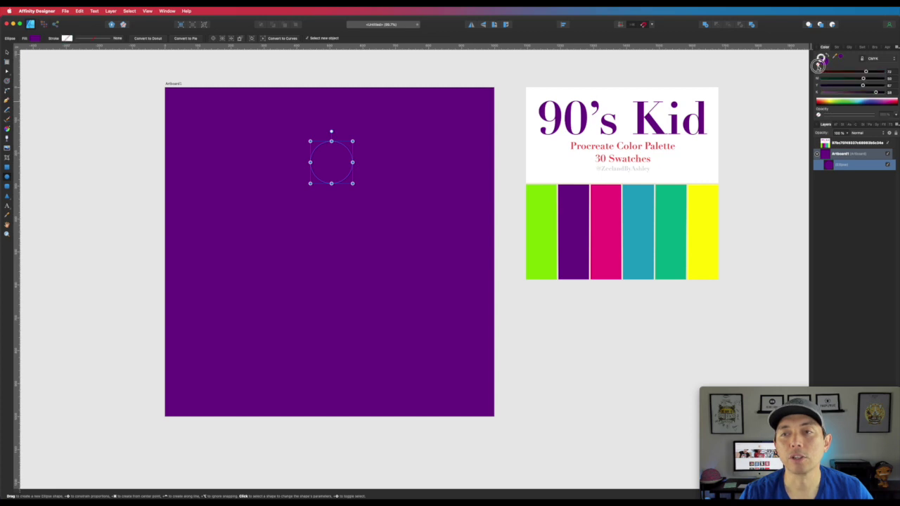
click(837, 59)
drag(838, 60, 703, 207)
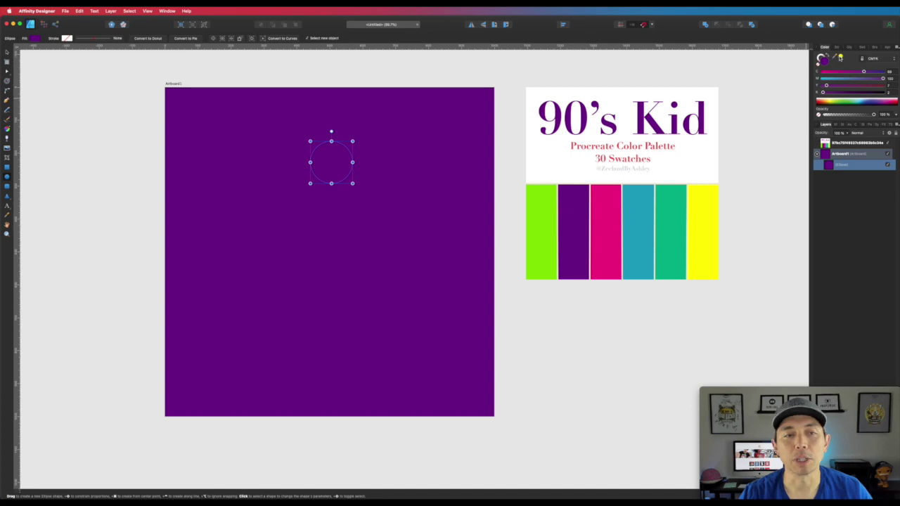
click(841, 59)
Step: Draw a triangle to the right of the yellow circle
click(8, 53)
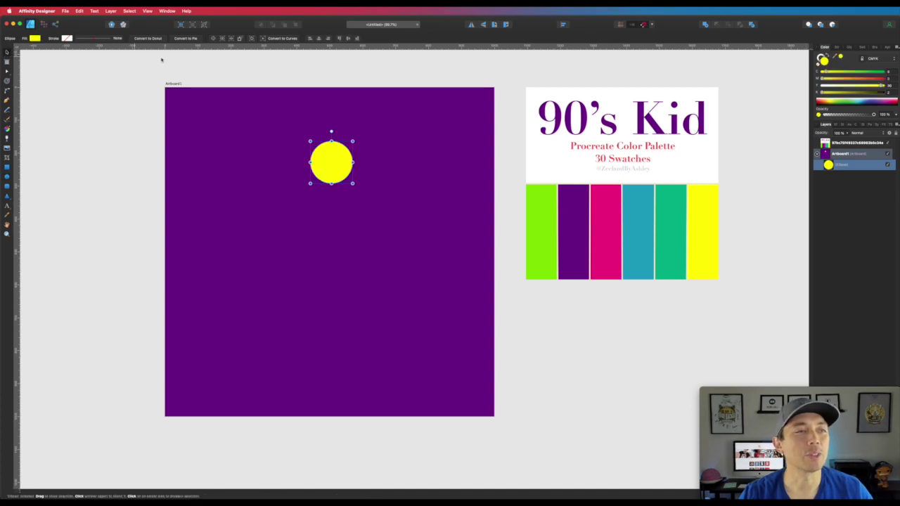
click(223, 63)
click(7, 196)
drag(380, 163, 434, 211)
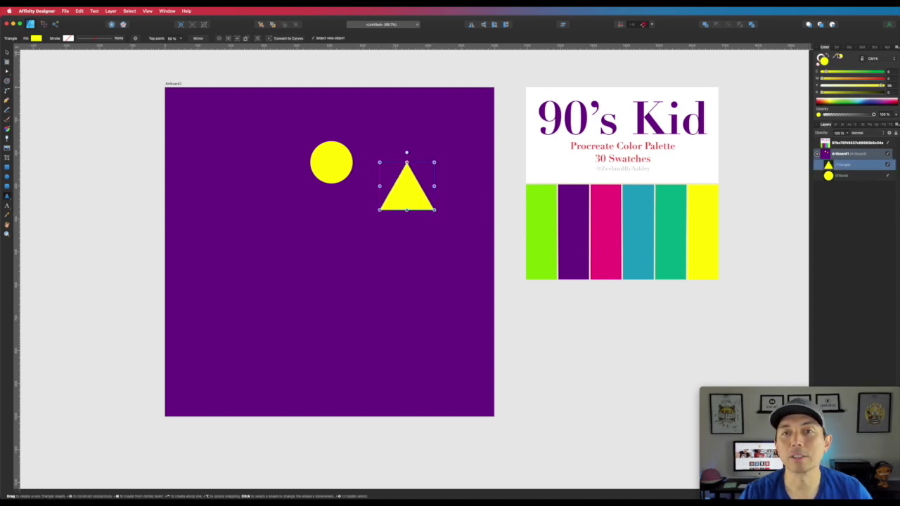
Step: Fill the triangle with the green sampled from the palette
drag(841, 56, 667, 200)
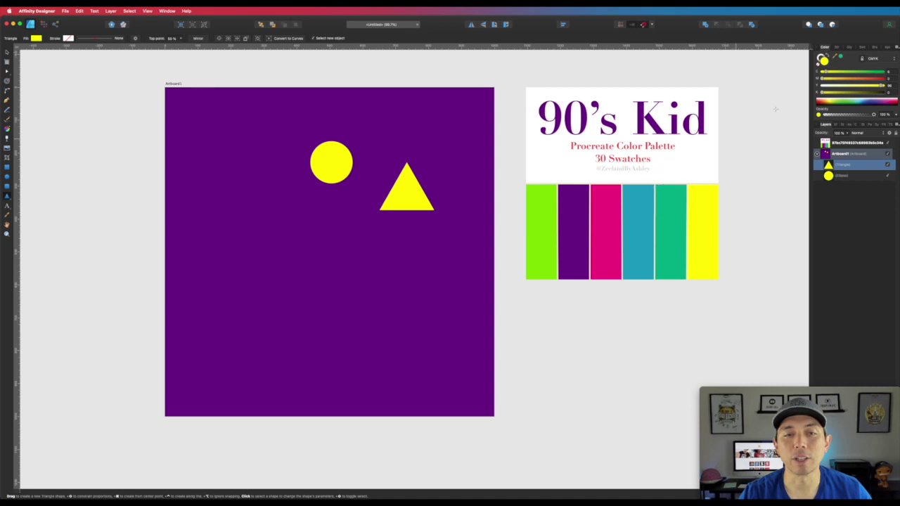
click(842, 58)
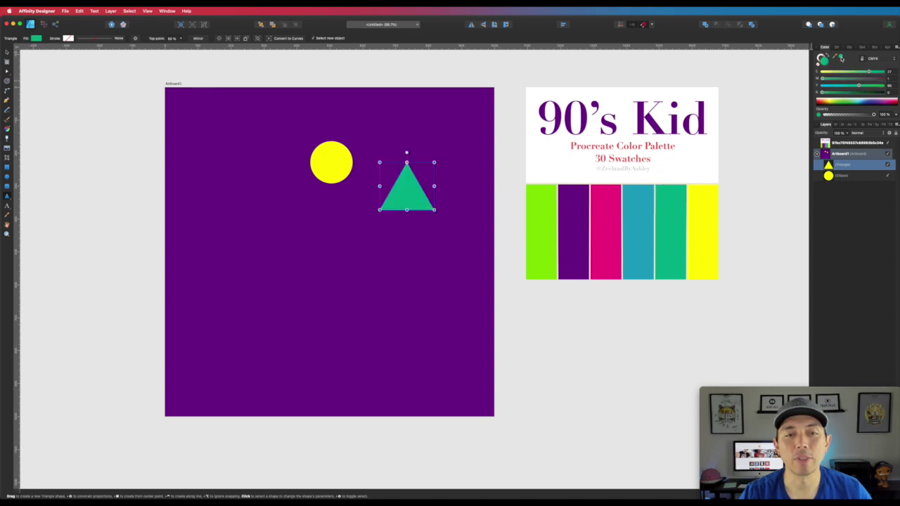
click(501, 73)
click(7, 52)
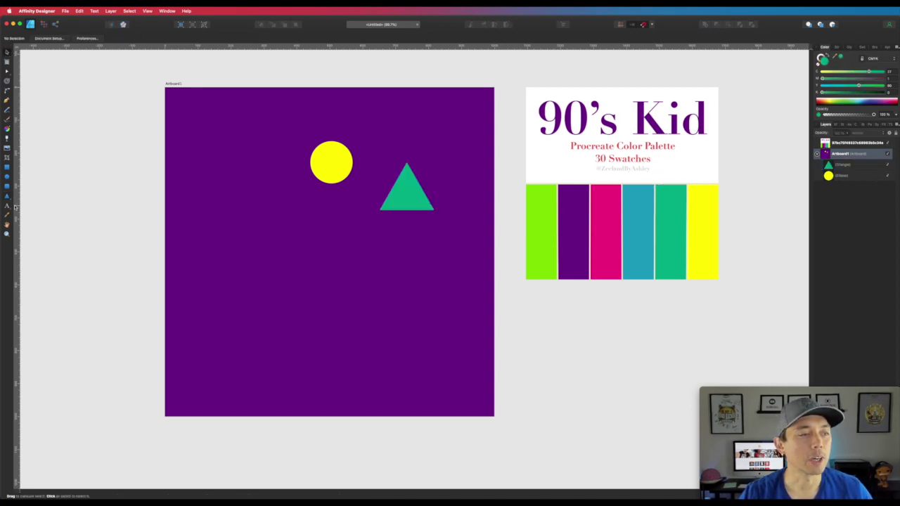
Step: Draw a square below the yellow circle and fill it with the palette's teal
click(7, 167)
mouse_move(322, 225)
mouse_down()
mouse_move(360, 250)
mouse_move(359, 219)
mouse_up()
drag(841, 58, 636, 205)
key(v)
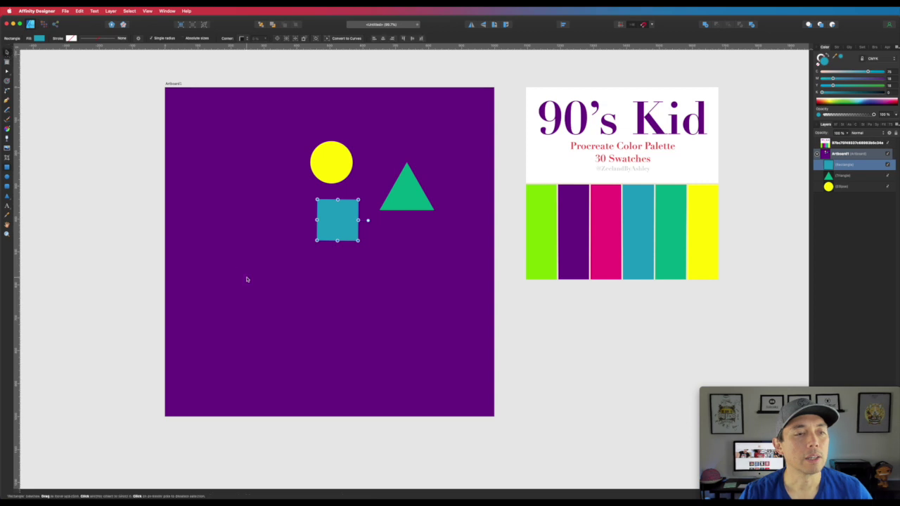
click(246, 281)
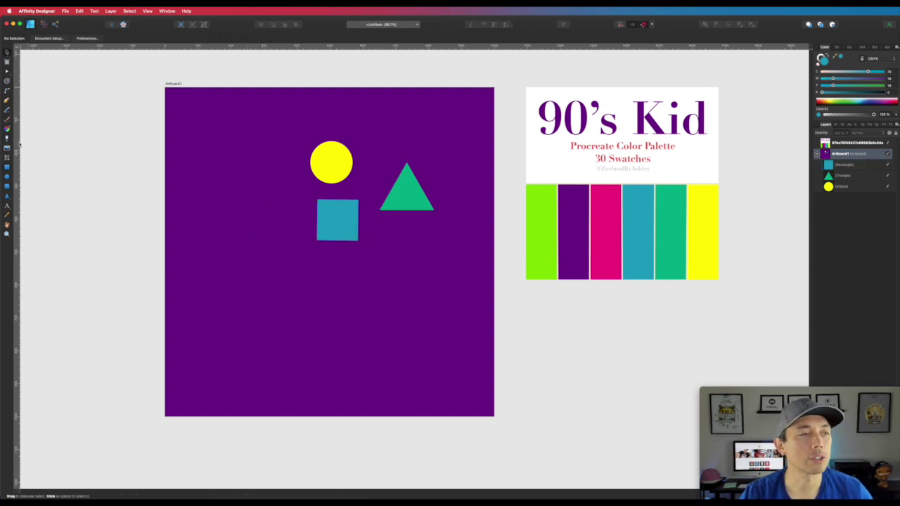
Step: Draw a five-point zigzag line below the teal square with the Pen tool
click(7, 101)
click(311, 276)
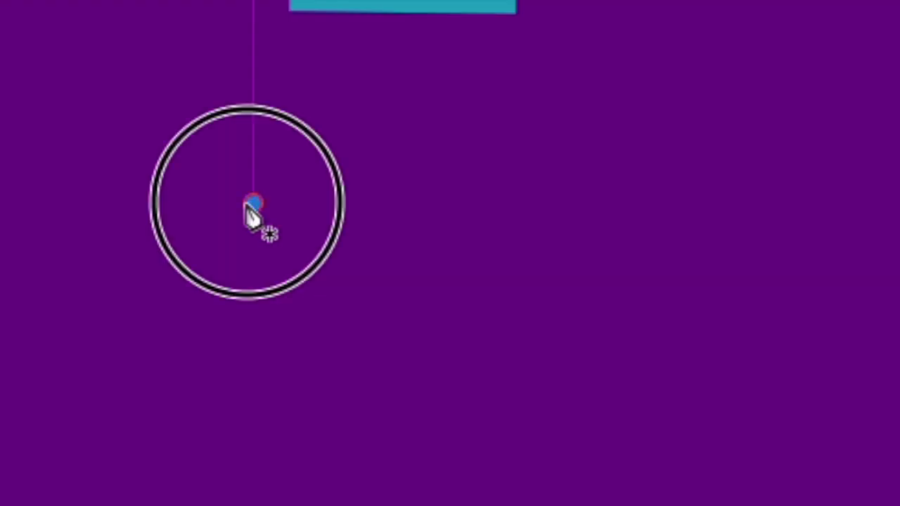
click(320, 270)
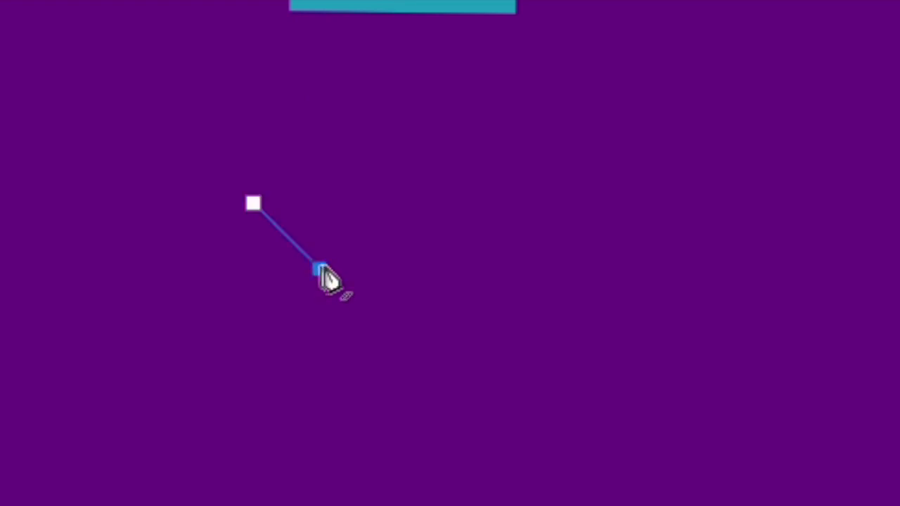
click(381, 204)
click(457, 280)
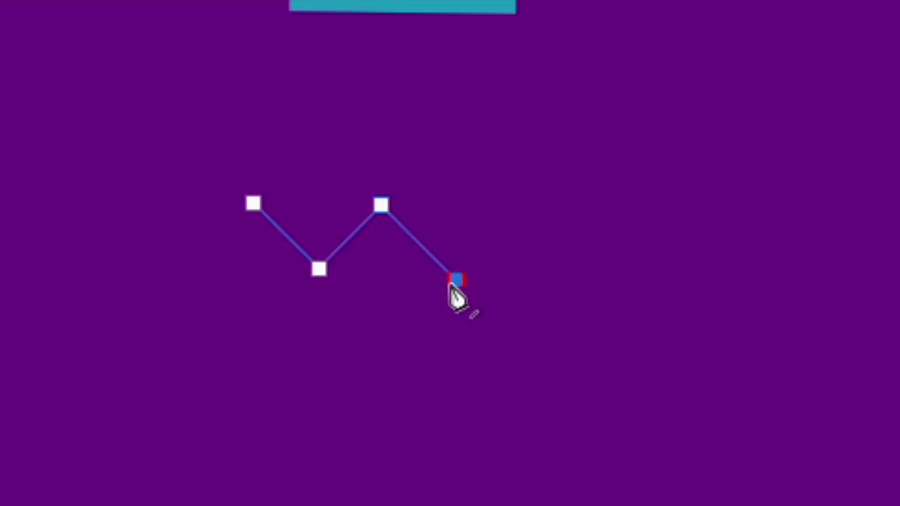
click(527, 208)
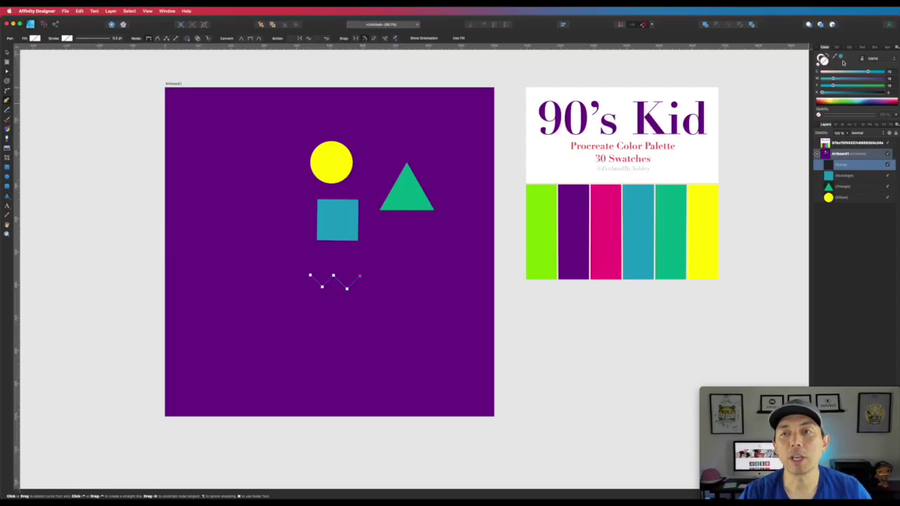
Step: Thicken the zigzag's stroke to 6.5 pt with square caps and mitred joins
click(837, 47)
drag(832, 65, 846, 64)
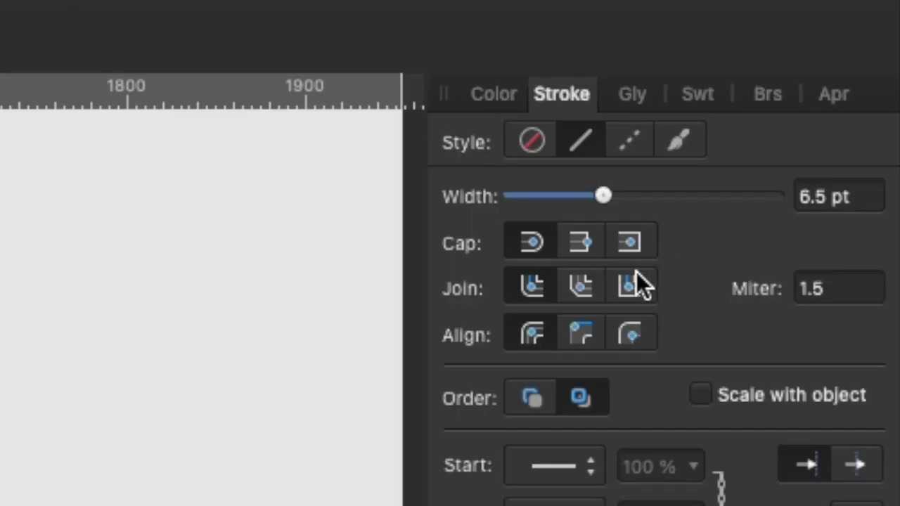
click(629, 241)
click(633, 288)
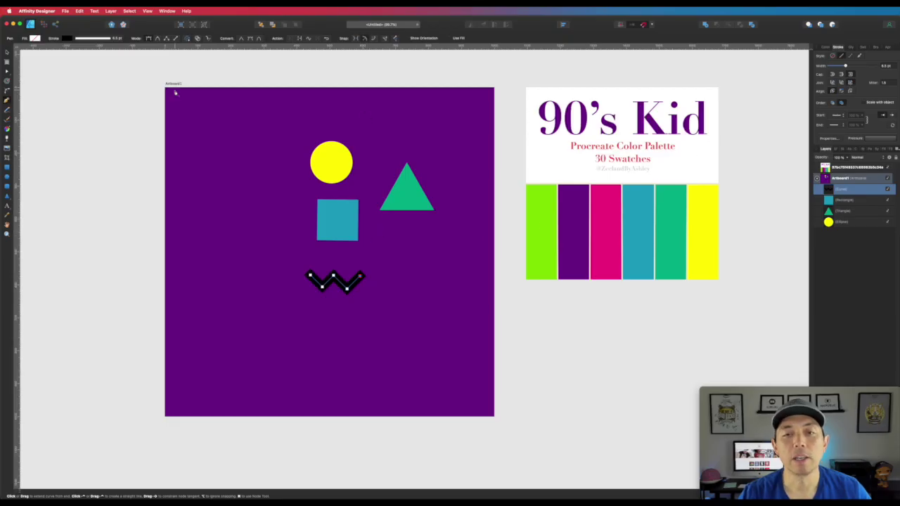
Step: Colour the zigzag's stroke with the pink sampled from the palette
click(825, 47)
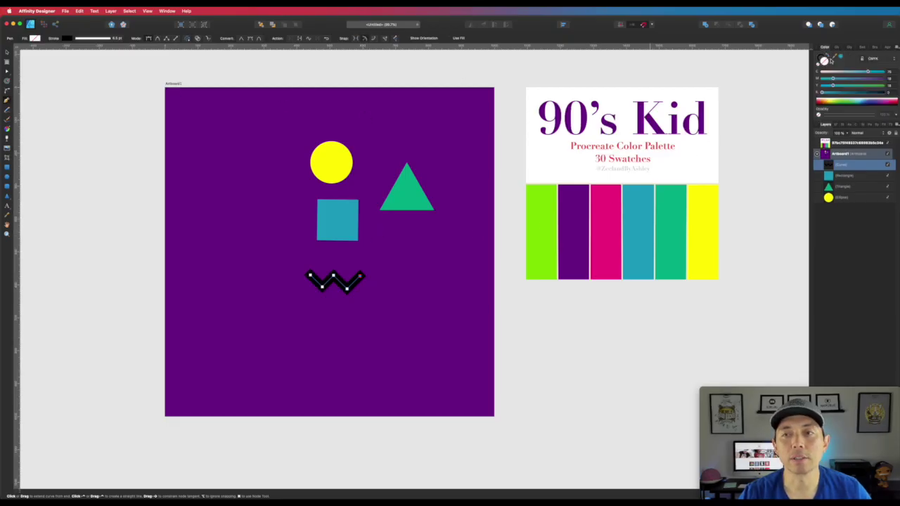
click(824, 60)
drag(841, 58, 605, 204)
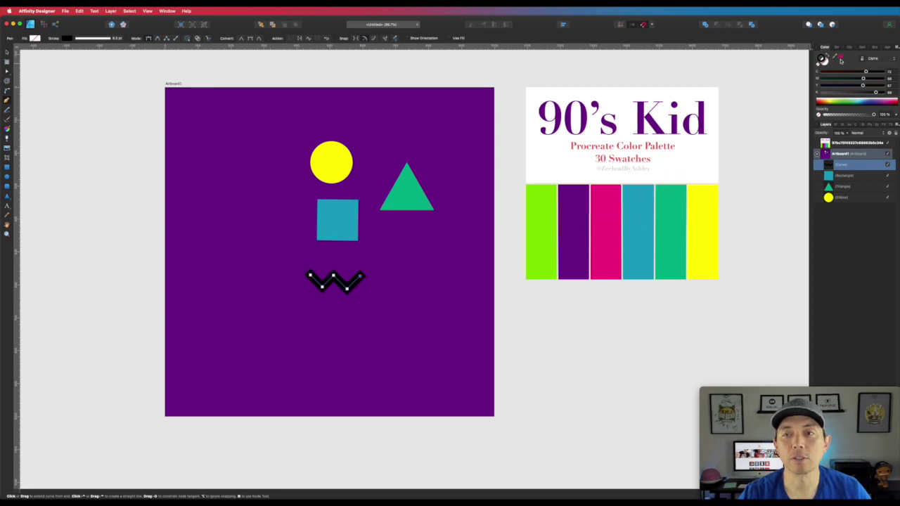
click(841, 59)
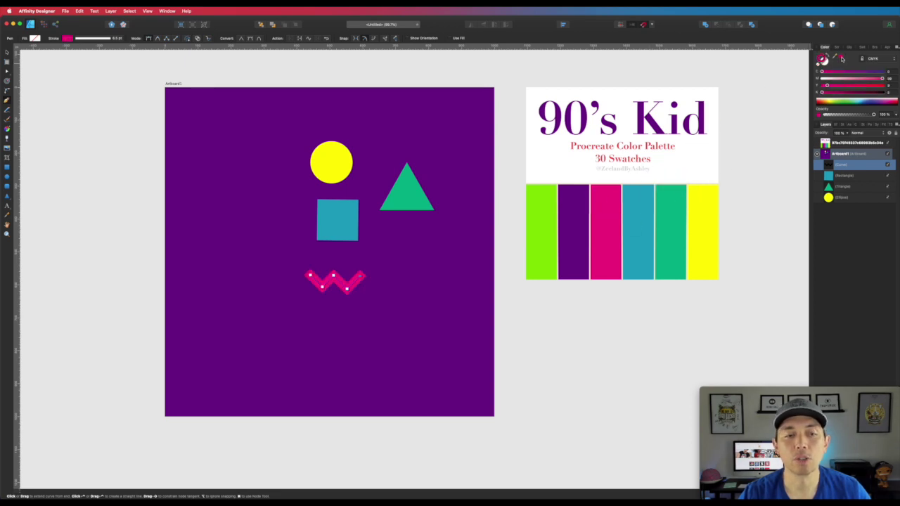
click(107, 10)
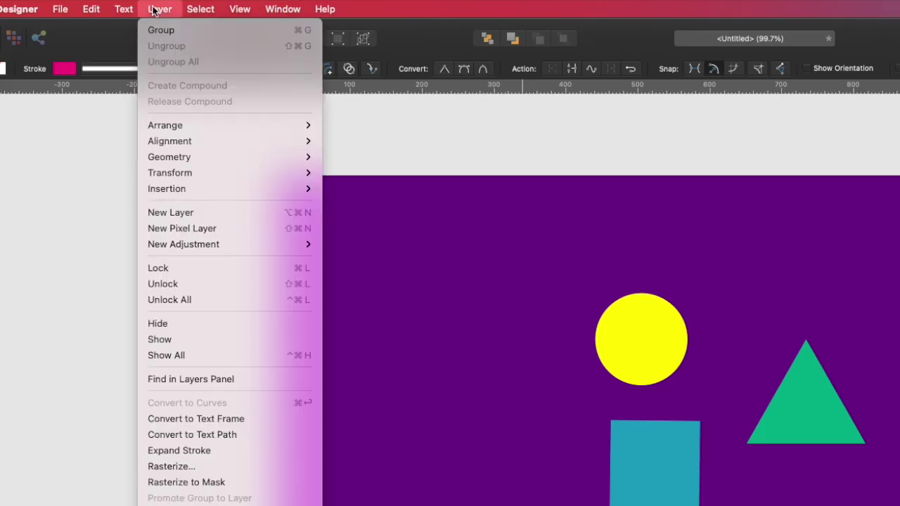
Step: Expand the zigzag's stroke into a filled shape and move it up and left
click(141, 450)
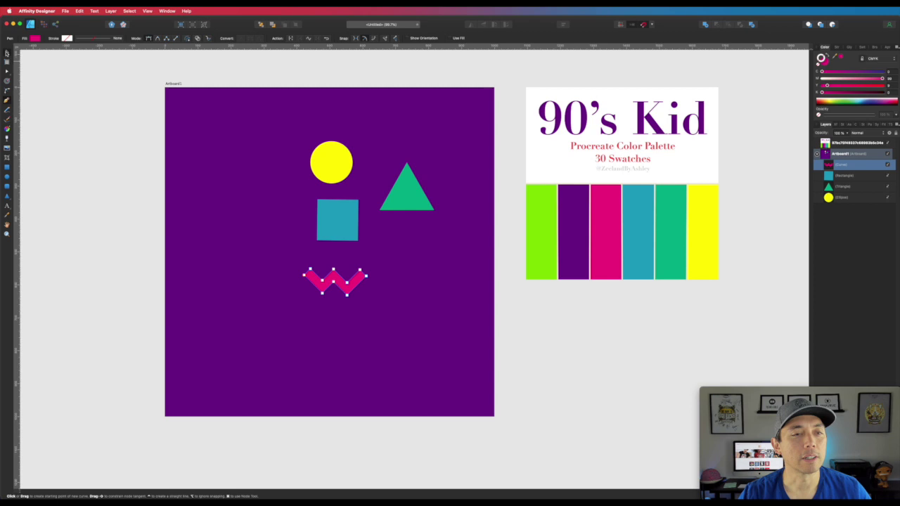
key(v)
drag(343, 280, 295, 253)
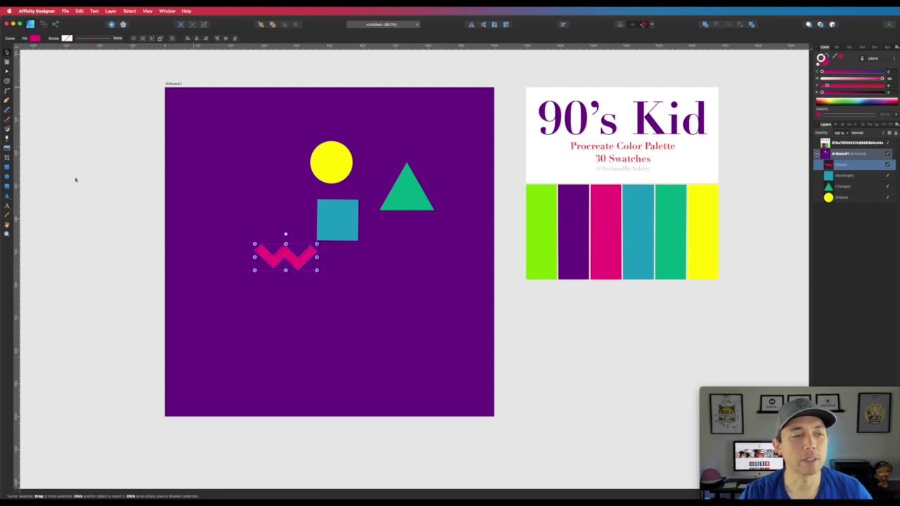
Step: Draw a small circle below the triangle with no fill and a thin green stroke
click(7, 175)
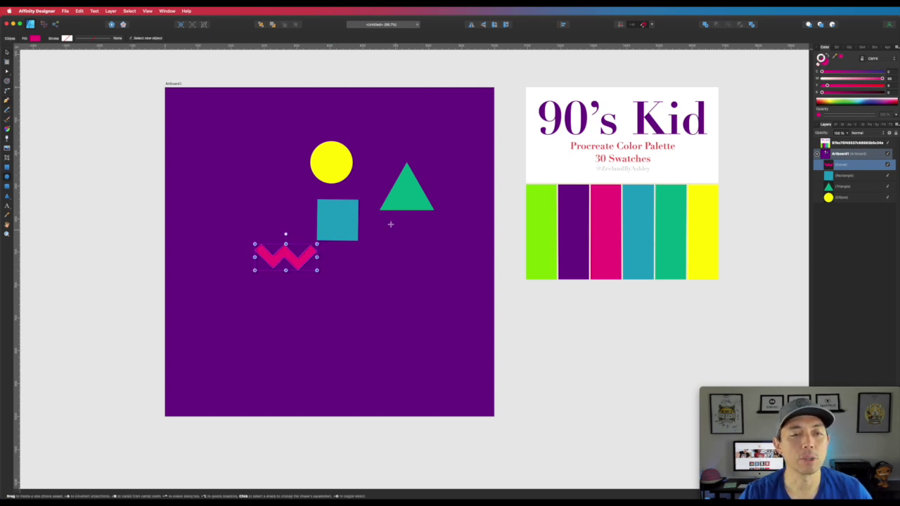
drag(389, 225, 406, 237)
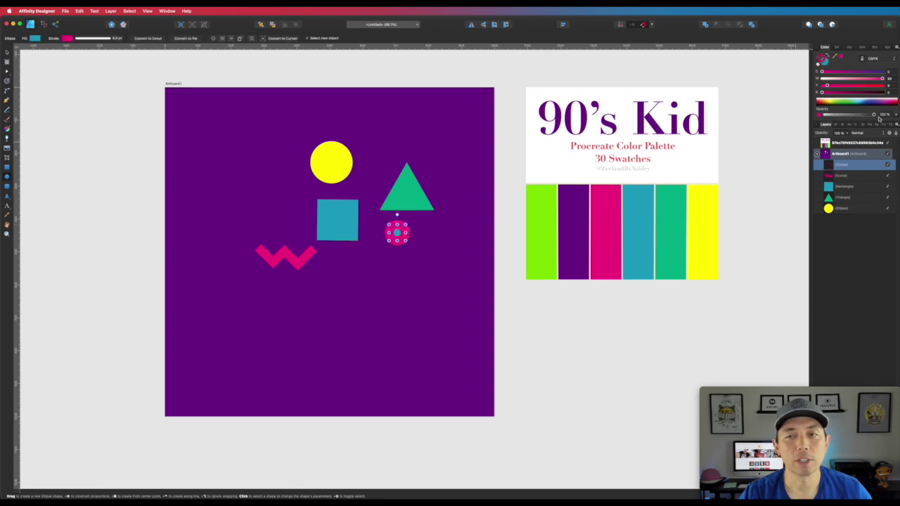
click(818, 64)
click(818, 64)
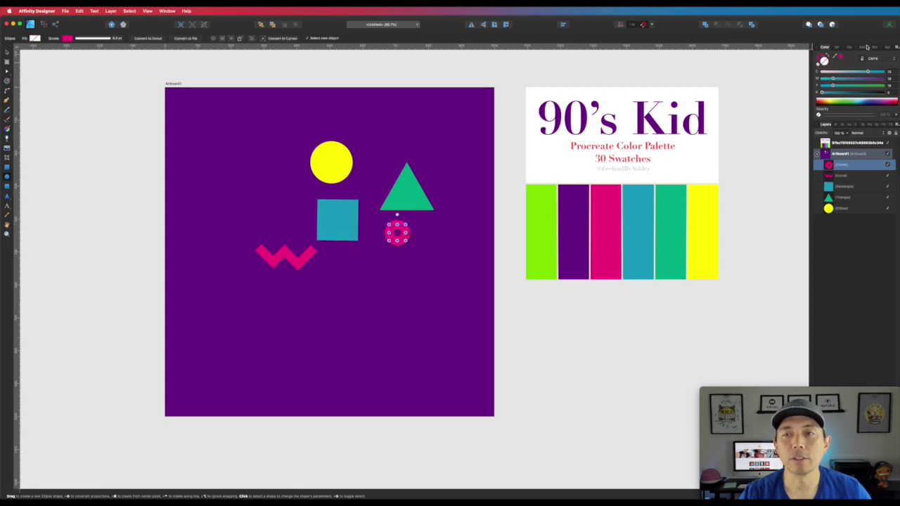
click(837, 48)
drag(848, 67, 841, 65)
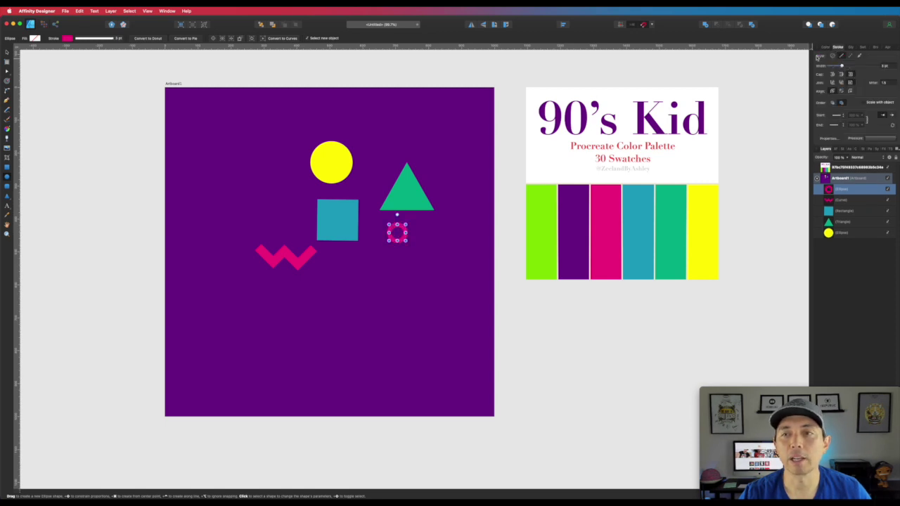
click(826, 47)
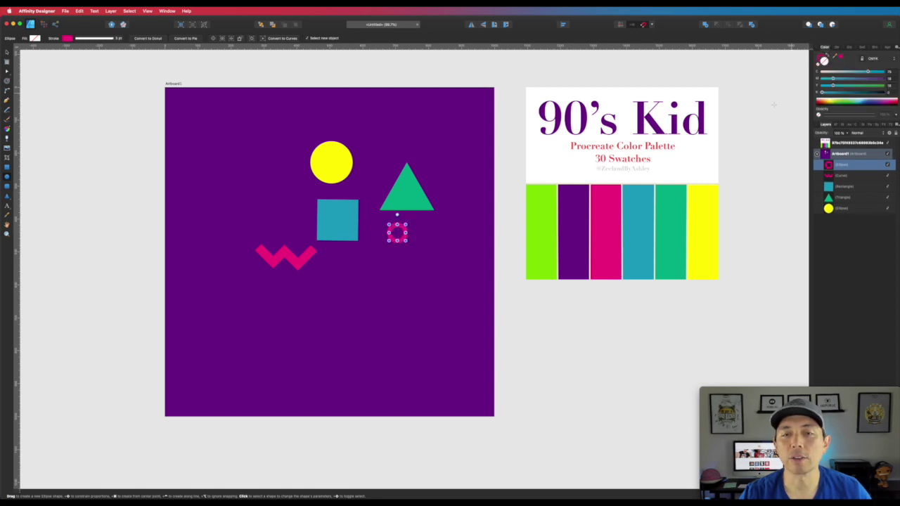
click(835, 56)
mouse_move(843, 57)
mouse_down()
mouse_move(537, 201)
mouse_move(535, 273)
mouse_up()
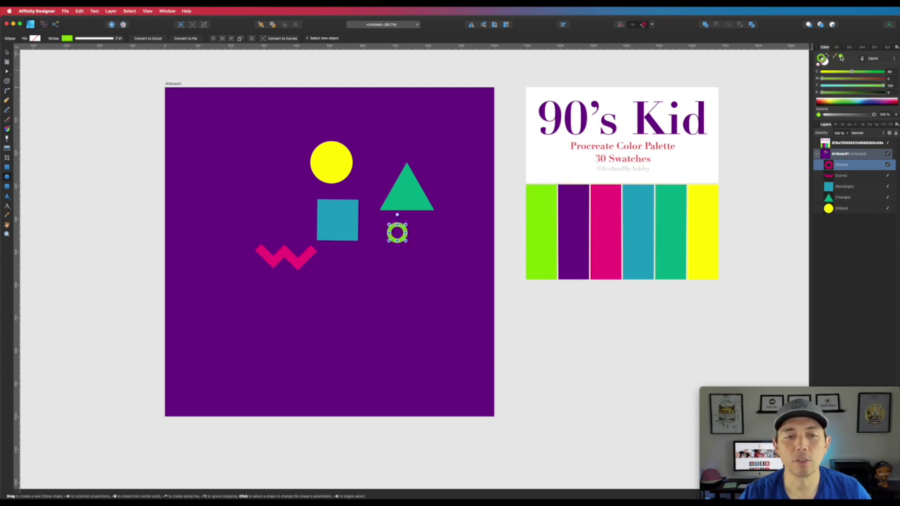
Step: Enlarge the green ring slightly and delete the 90's Kid palette image
click(7, 52)
click(100, 111)
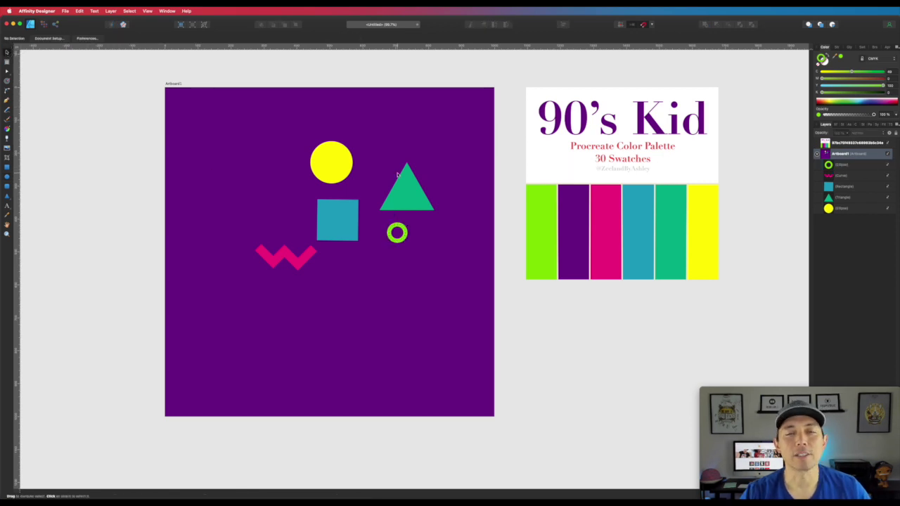
click(405, 237)
drag(407, 242, 411, 245)
click(440, 138)
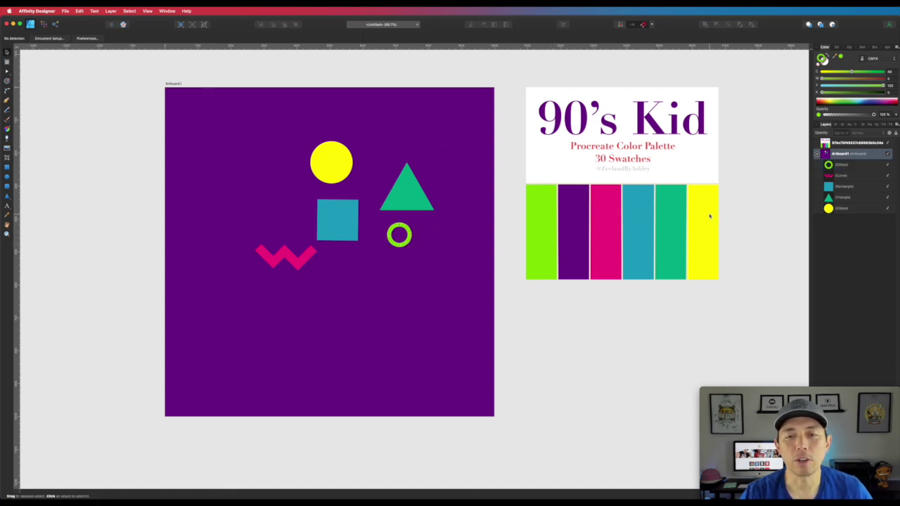
click(628, 145)
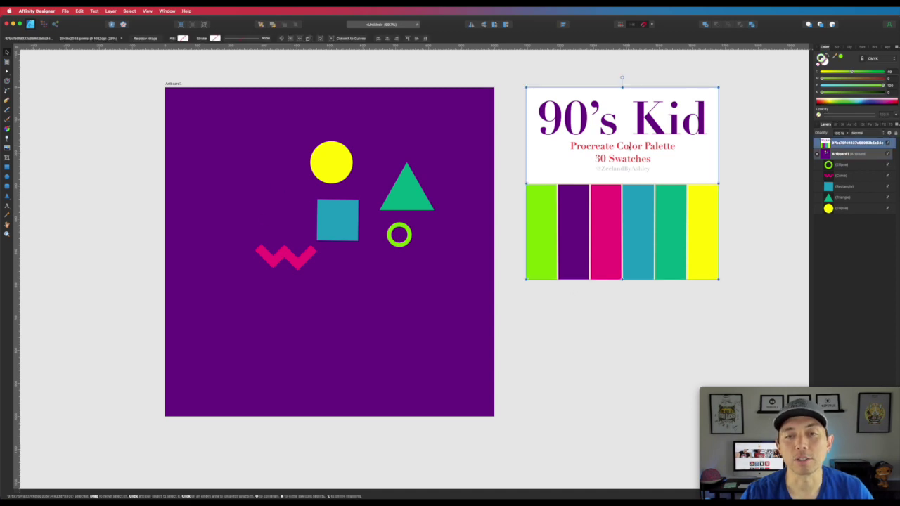
key(Delete)
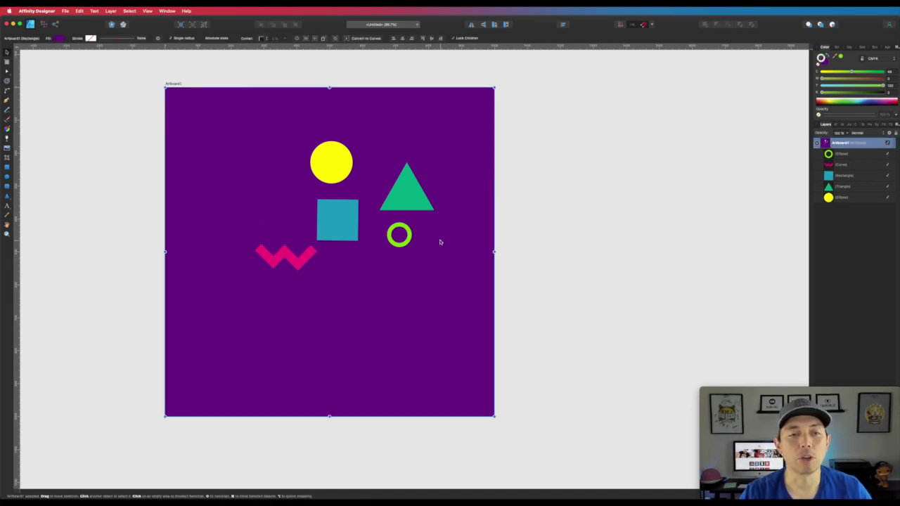
Step: Expand the green ring's stroke into a filled shape with Layer > Expand Stroke
click(407, 238)
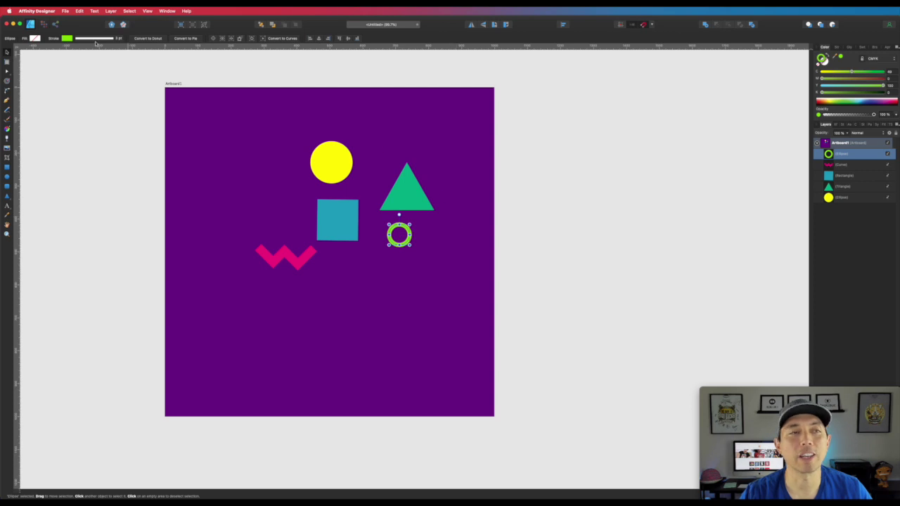
click(94, 10)
mouse_move(111, 11)
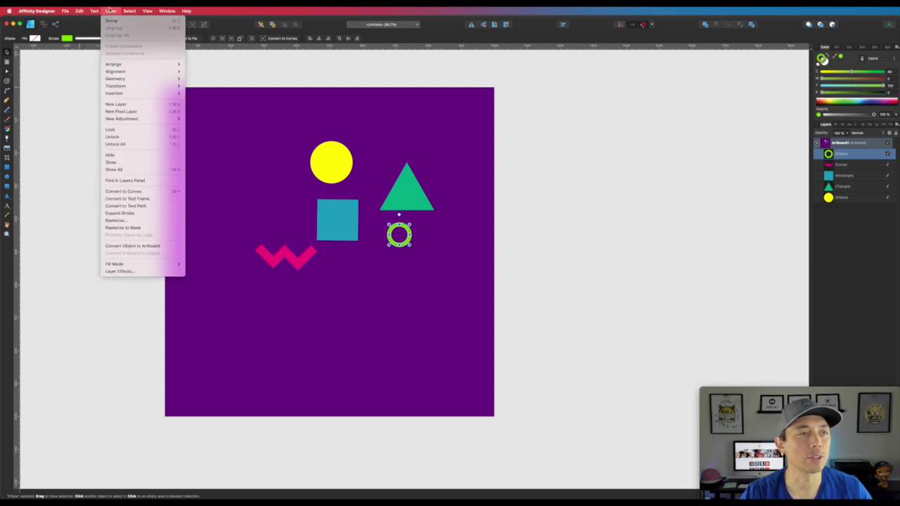
click(124, 213)
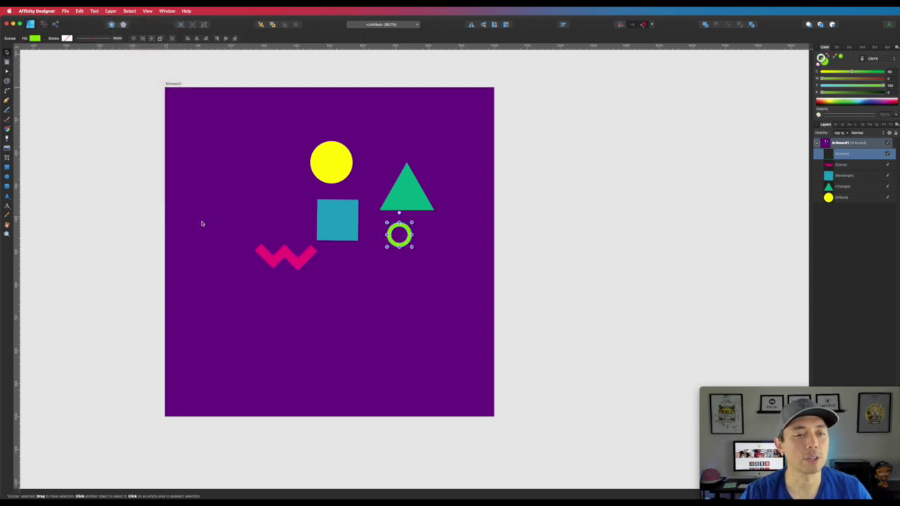
click(520, 197)
Step: Move the yellow circle onto the artboard's top-left corner and duplicate it
click(328, 160)
click(407, 188)
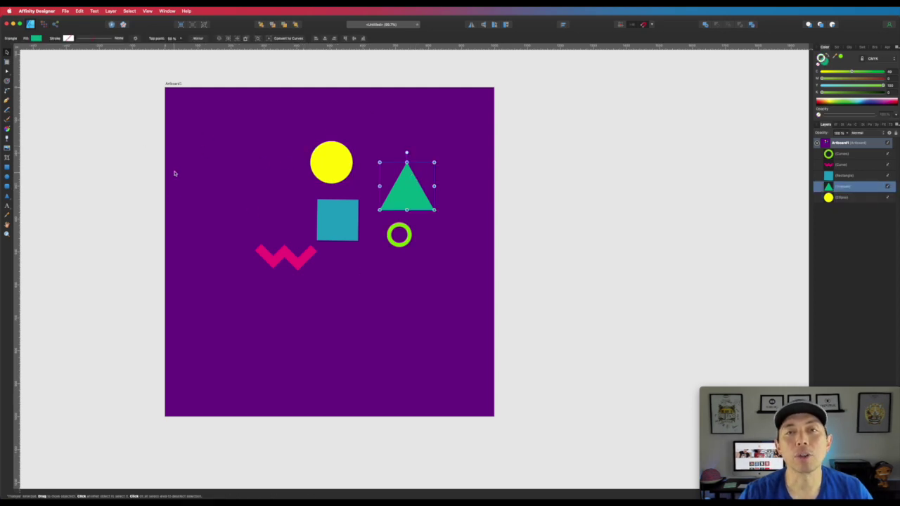
click(334, 169)
drag(327, 165, 170, 117)
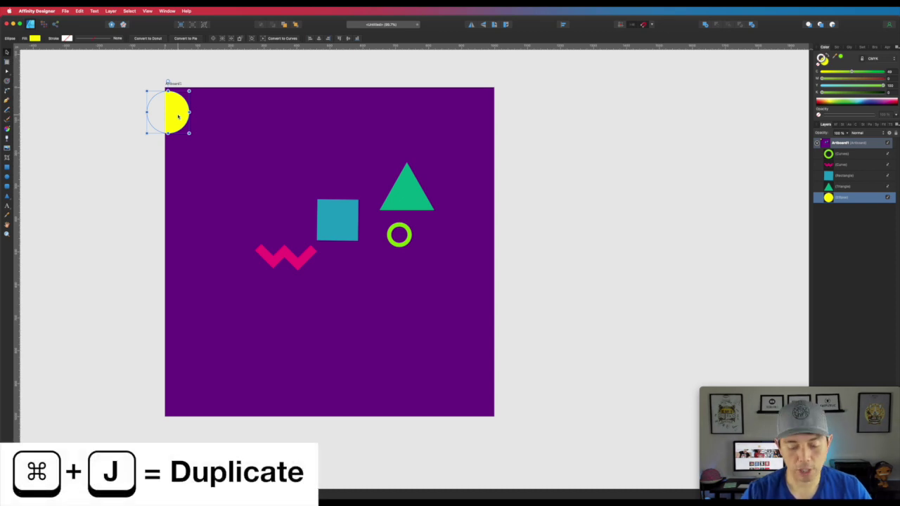
key(super+j)
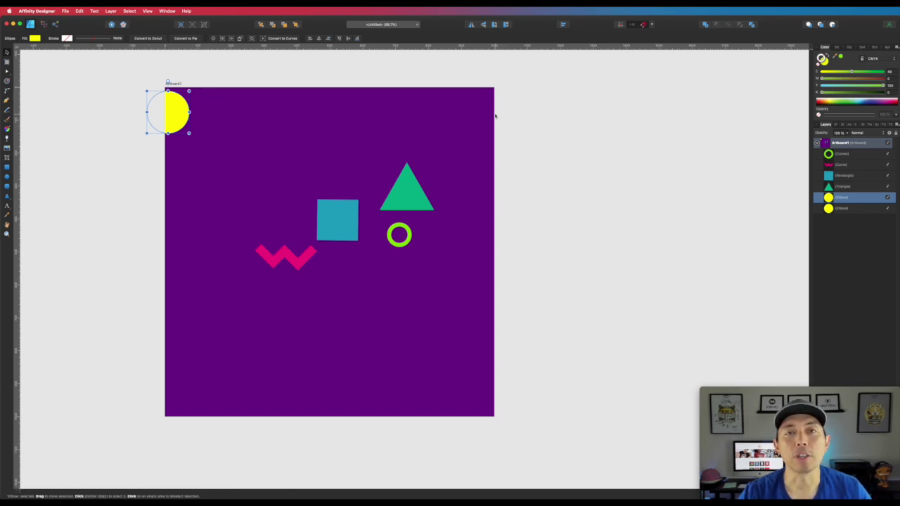
Step: Shift the duplicate yellow circle +1000 px along X in the Transform panel
click(835, 125)
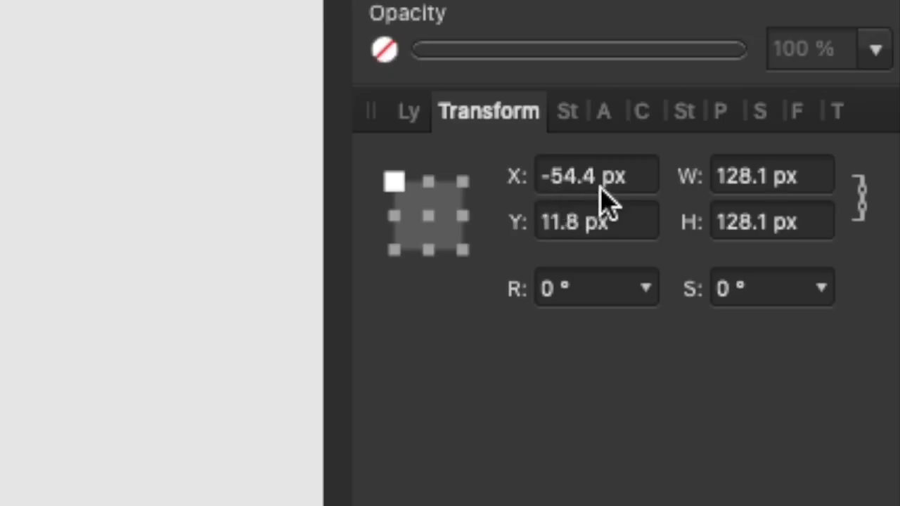
click(622, 179)
click(640, 177)
key(super+Left)
text(+)
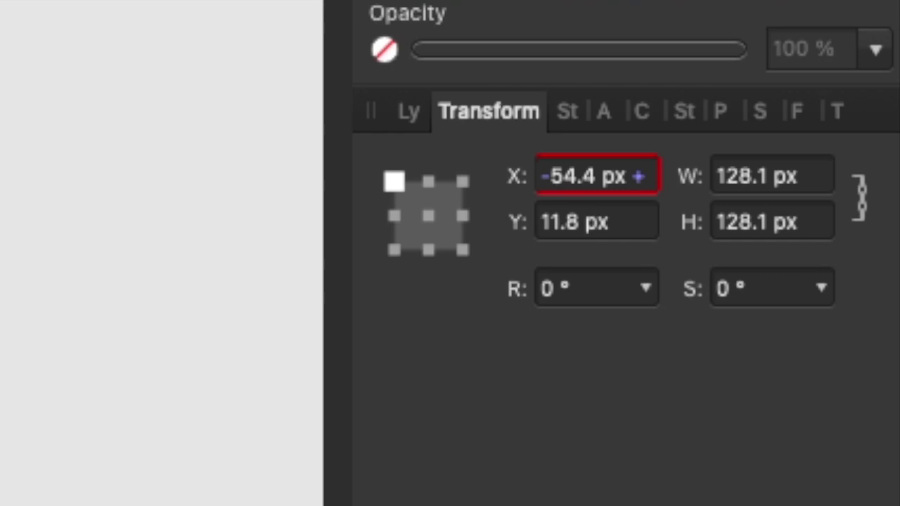
text(1000)
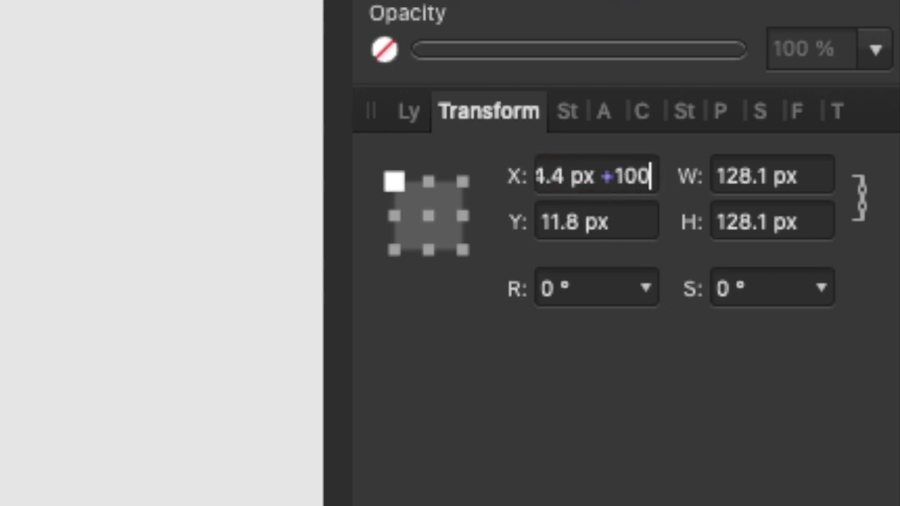
key(Return)
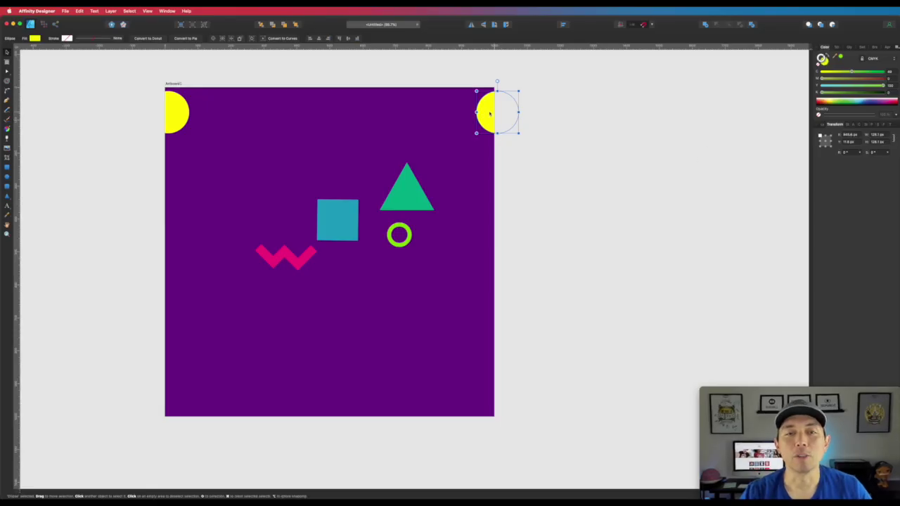
Step: Select both yellow half-circles and nudge them together slightly
click(184, 111)
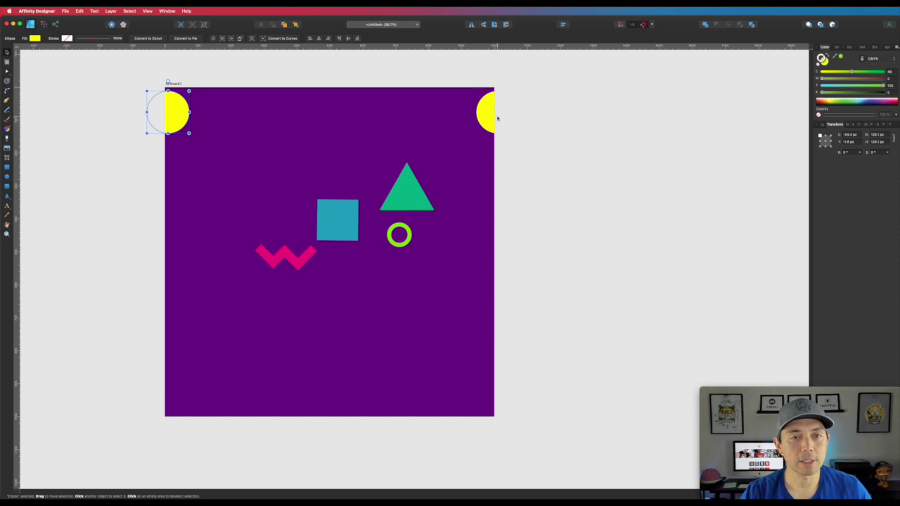
shift+click(485, 117)
mouse_move(487, 116)
mouse_down()
mouse_move(472, 116)
mouse_move(513, 115)
mouse_move(458, 118)
mouse_move(485, 117)
mouse_up()
click(570, 124)
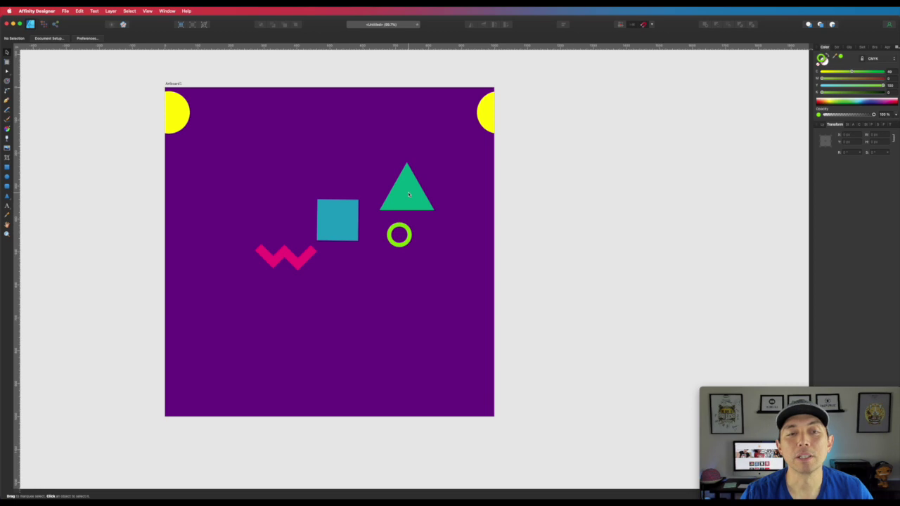
Step: Move the green triangle onto the artboard's top edge and duplicate it
drag(407, 192, 227, 103)
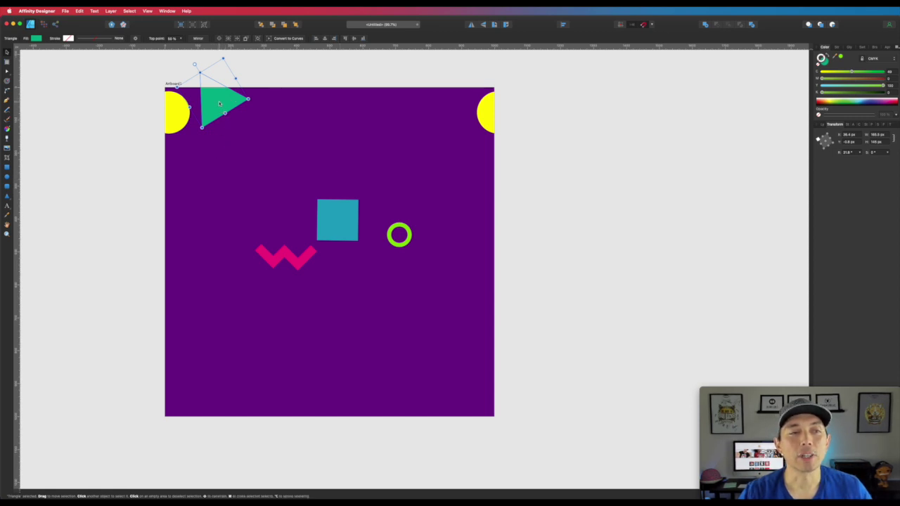
click(826, 125)
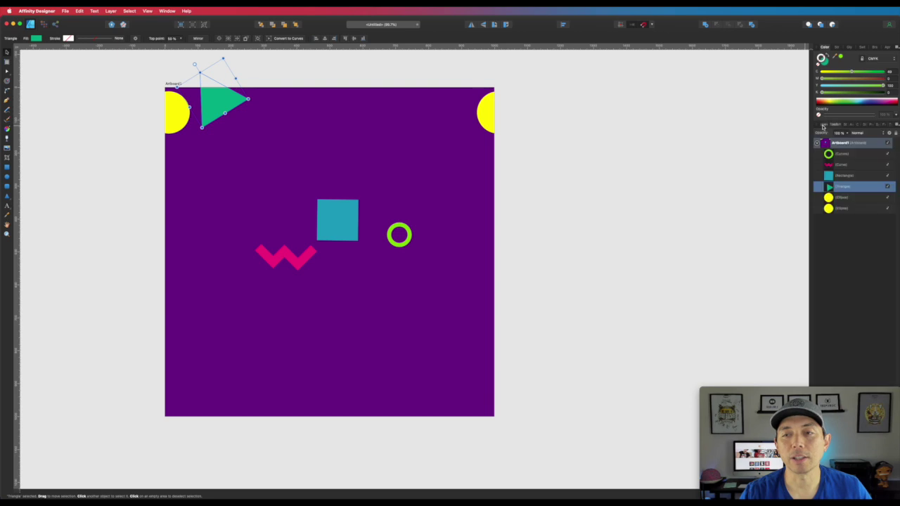
click(302, 146)
click(239, 105)
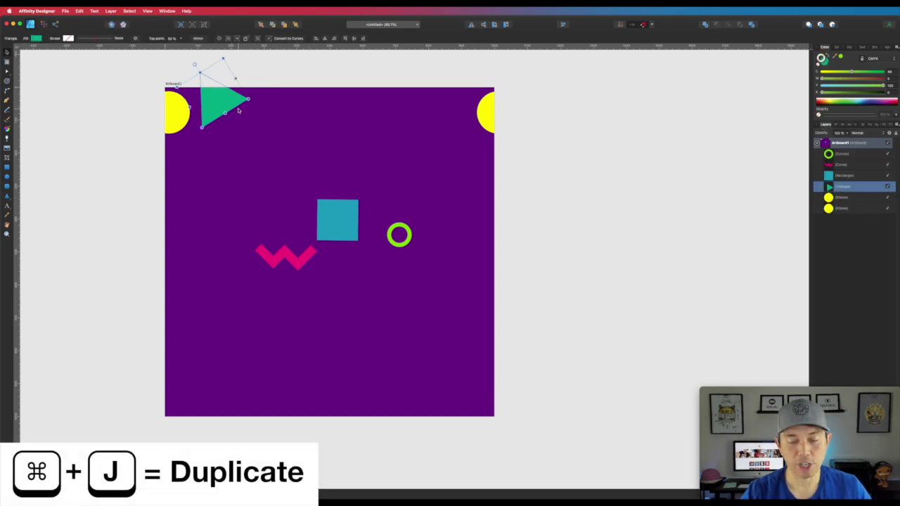
key(super+j)
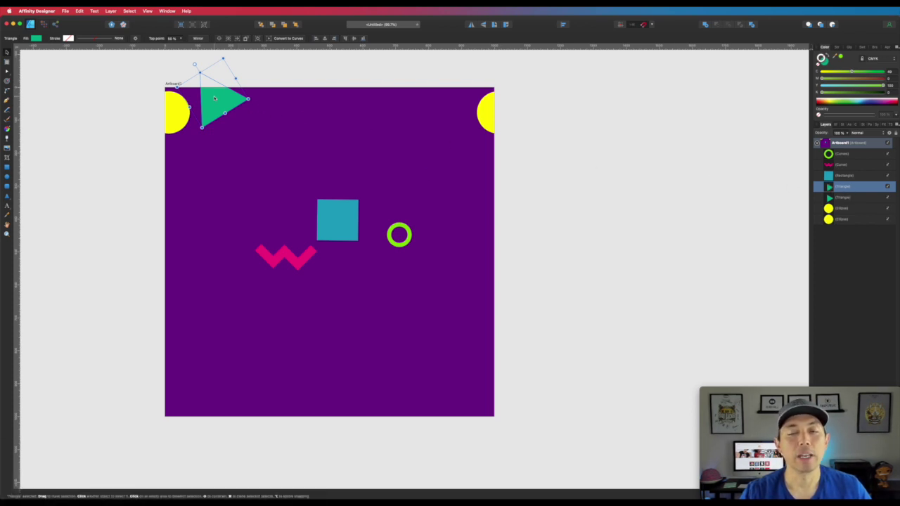
Step: Shift the copied triangle +1000 px along Y in the Transform panel
click(841, 127)
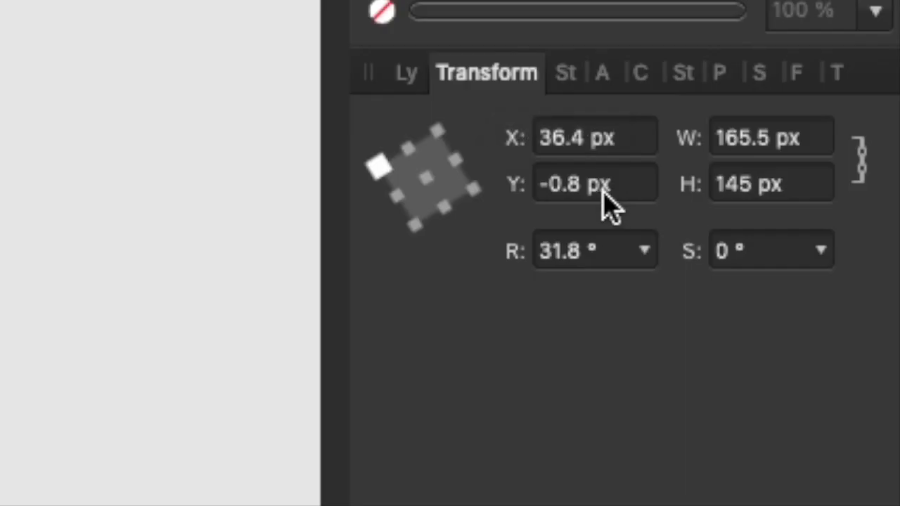
click(858, 141)
click(861, 141)
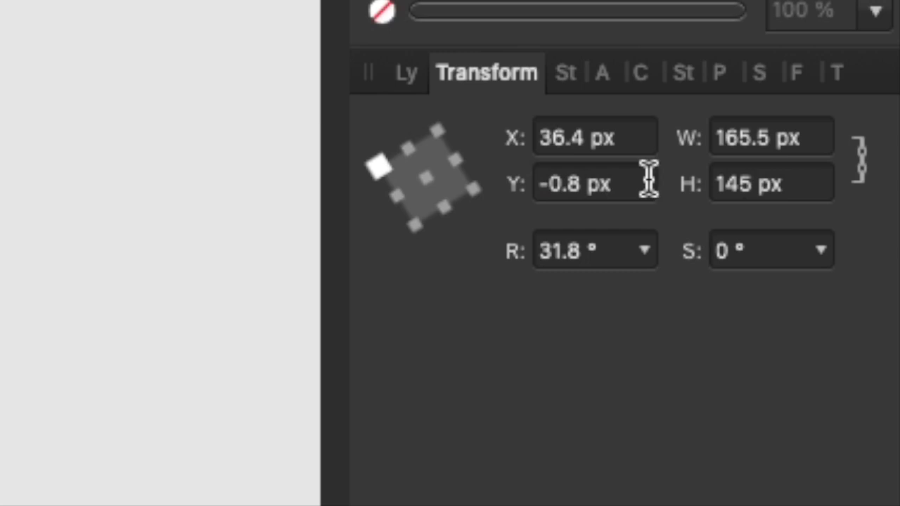
text(+1000)
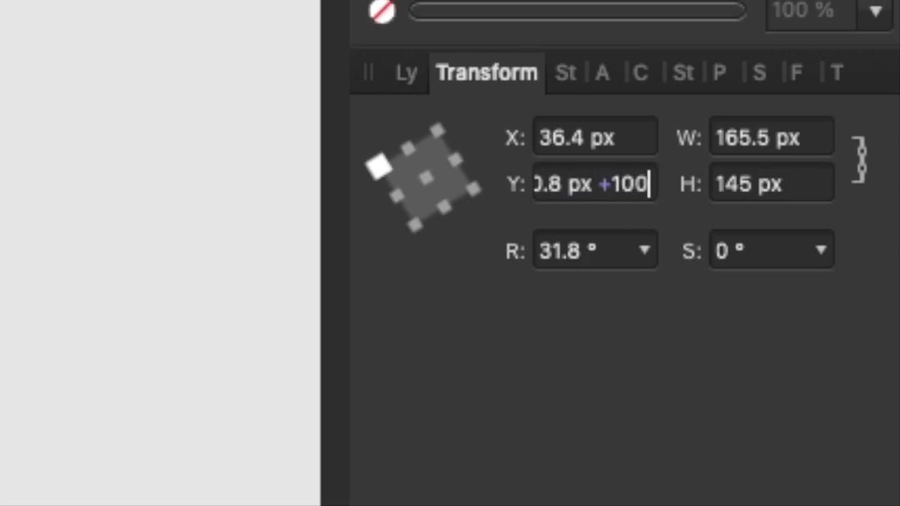
key(Return)
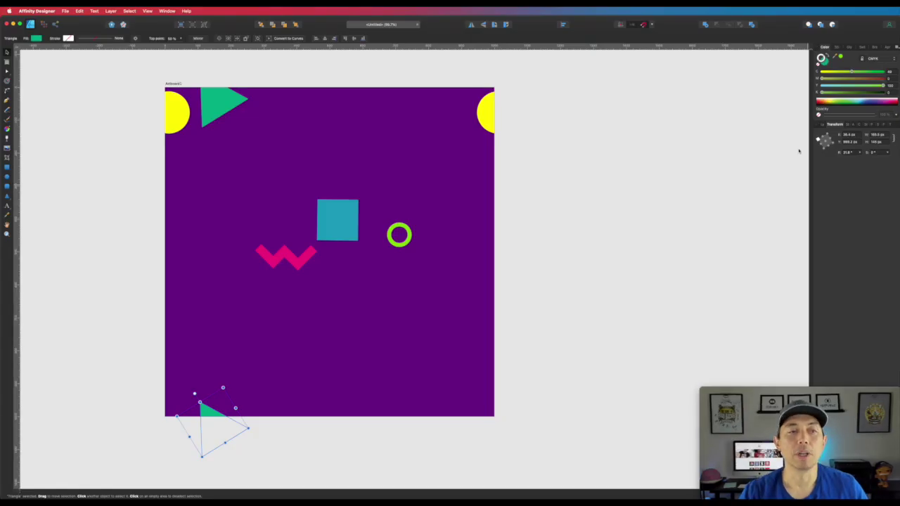
Step: Select both triangles and nudge them up about 10 px together
click(230, 94)
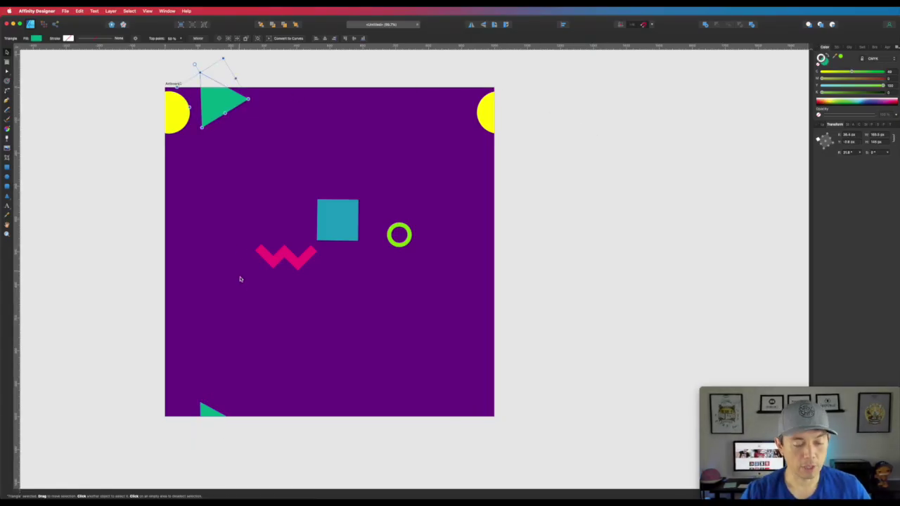
shift+click(211, 412)
mouse_move(211, 412)
mouse_down()
mouse_move(211, 396)
mouse_move(212, 407)
mouse_up()
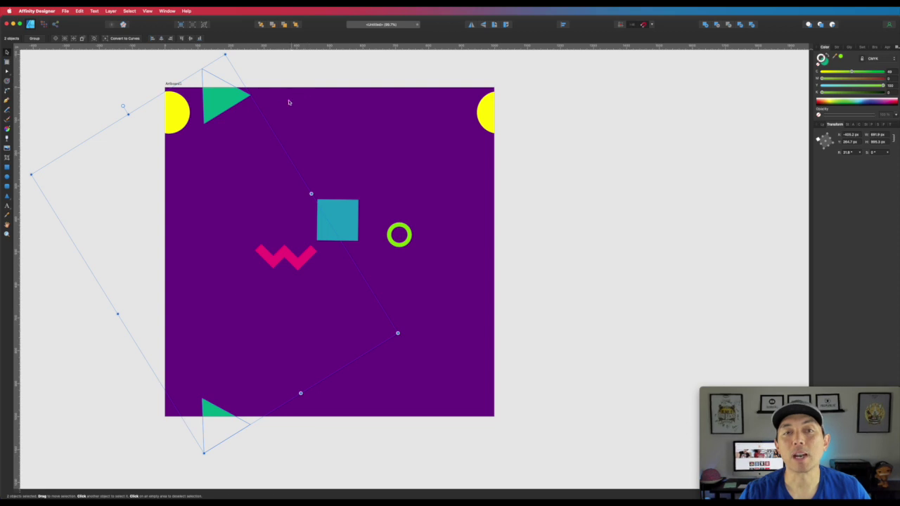
key(Escape)
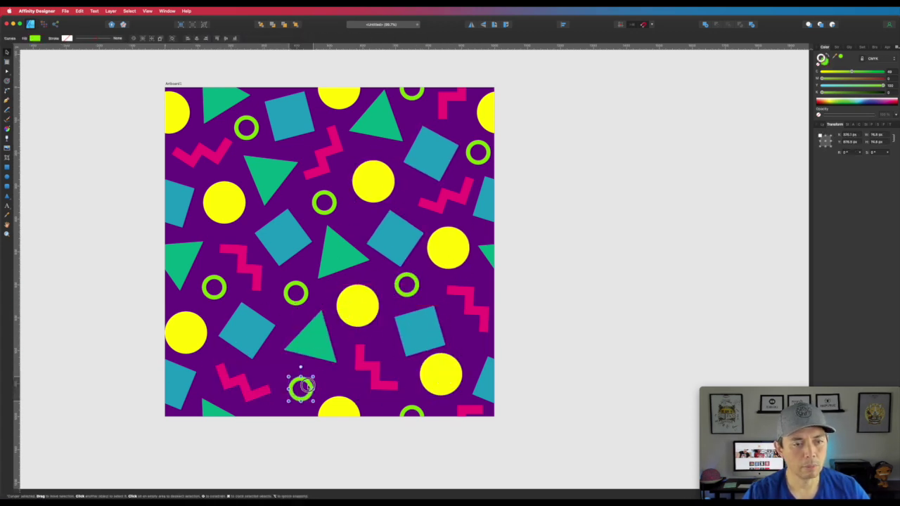
Step: Deselect the green ring to finish the scattered shape layout on the purple artboard
click(611, 296)
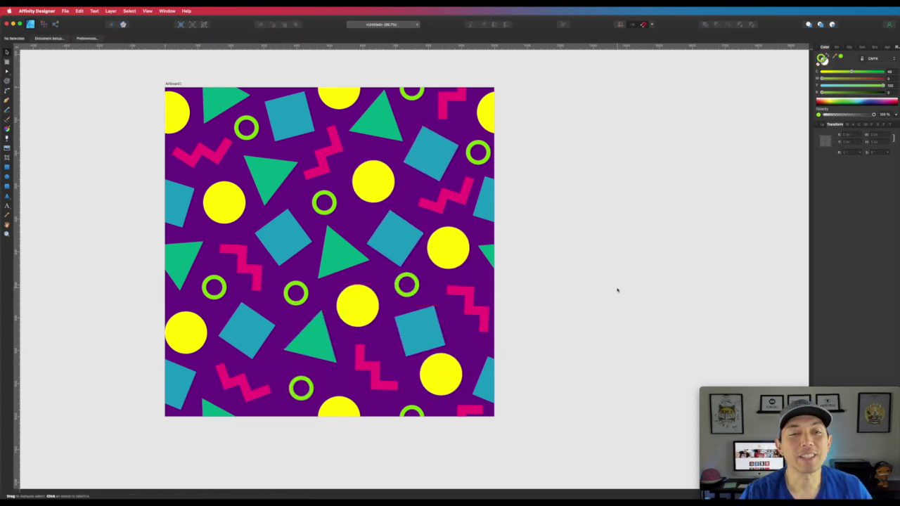
Step: Re-angle the right-side pink zigzag and the blue square above it
click(464, 200)
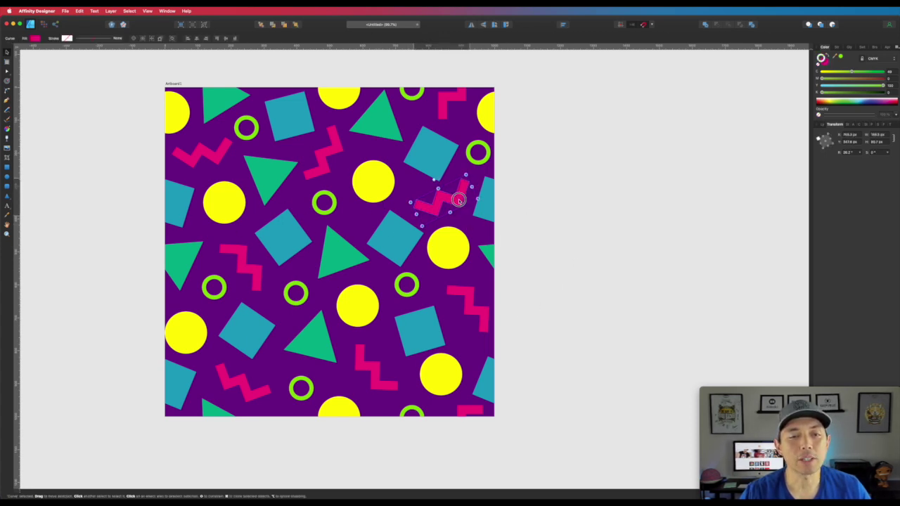
drag(482, 202, 457, 204)
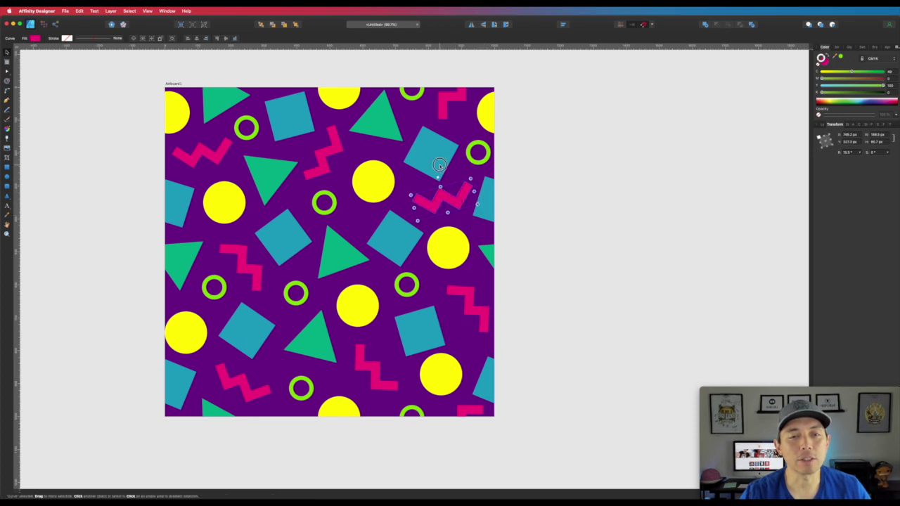
click(456, 150)
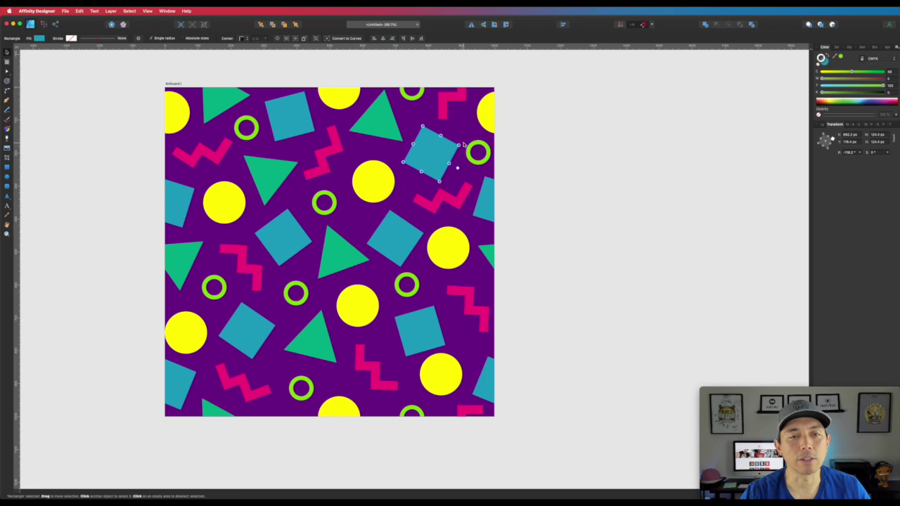
mouse_move(463, 144)
mouse_down()
mouse_move(455, 129)
mouse_move(458, 136)
mouse_up()
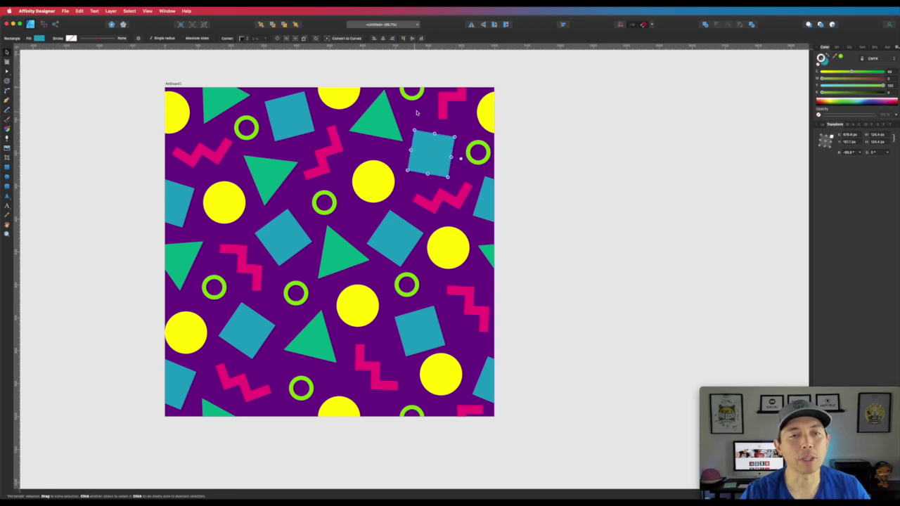
Step: Nudge the left and right edge yellow circles slightly down together, then select the artboard
click(293, 106)
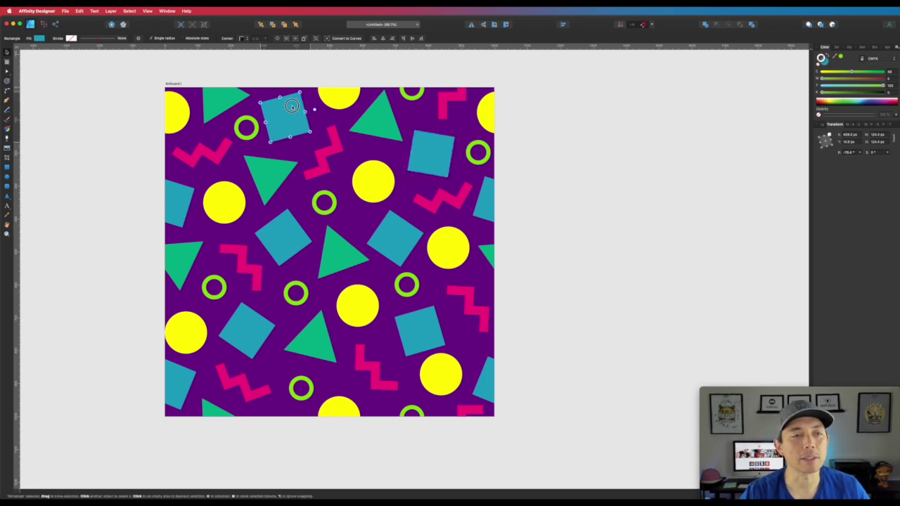
click(490, 120)
shift+click(176, 113)
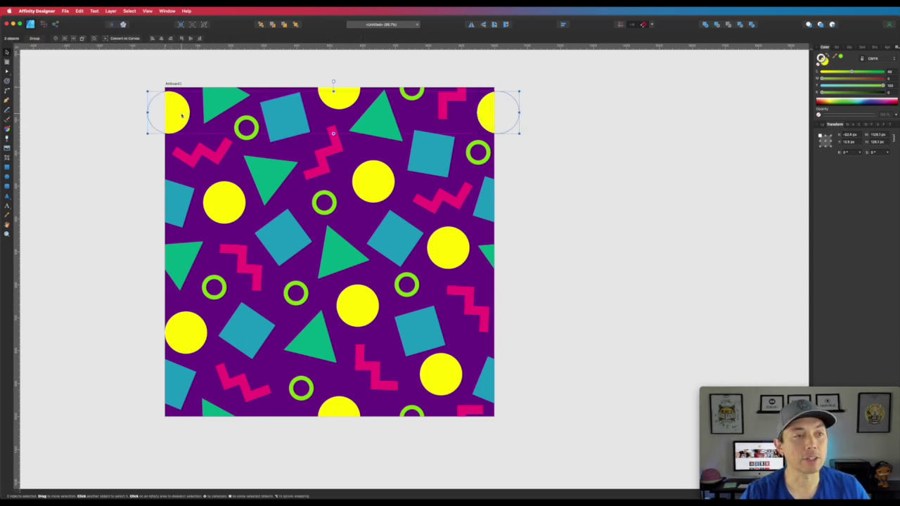
drag(181, 115, 180, 114)
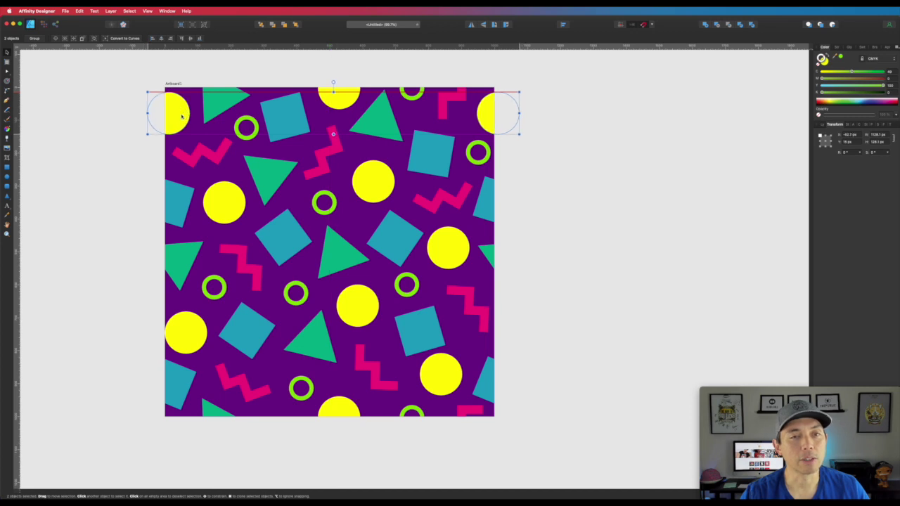
click(543, 141)
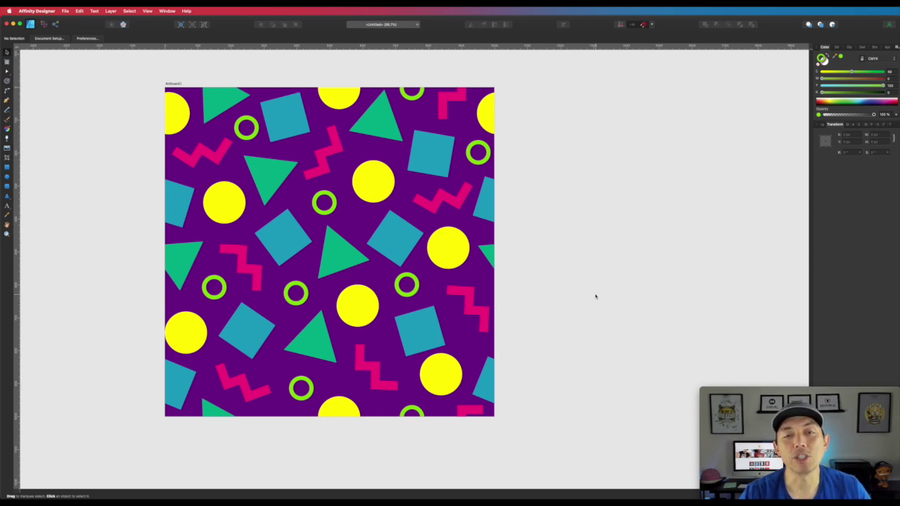
click(177, 85)
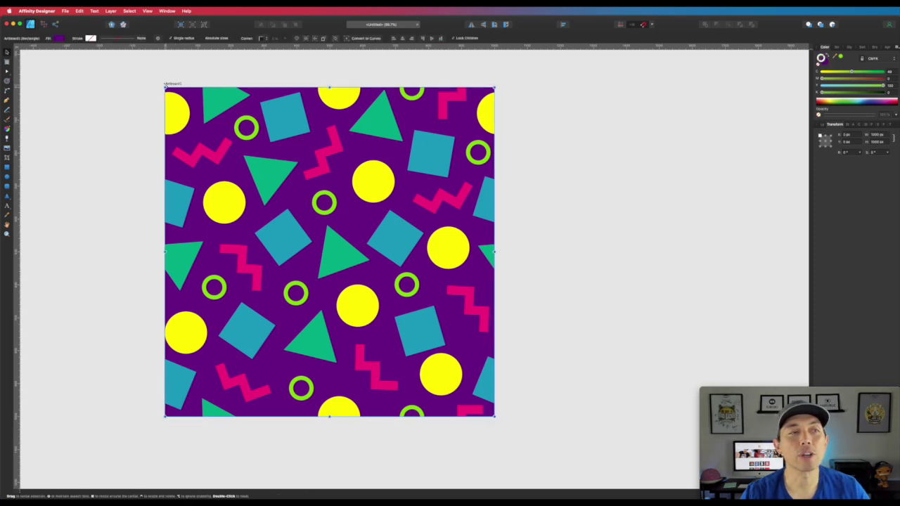
Step: Export Artboard1 as a 1000 px PNG named '90s Pattern' to the Desktop
click(64, 12)
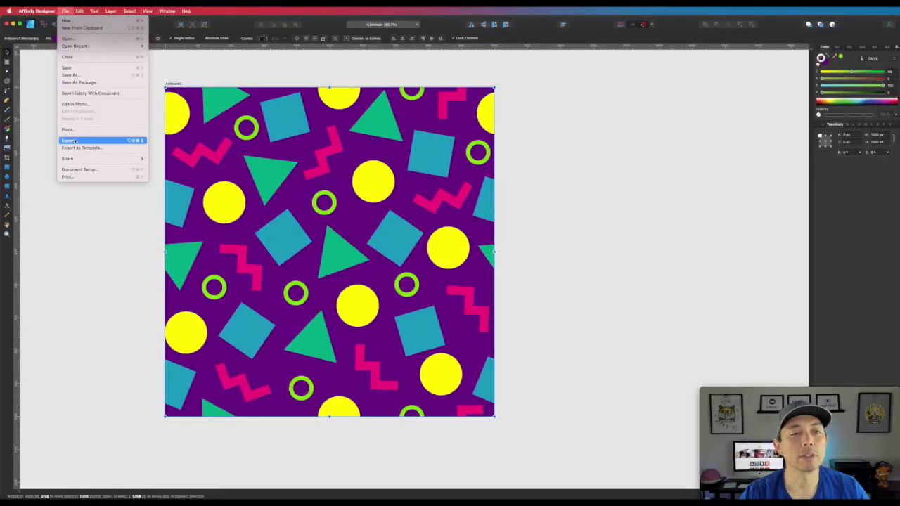
click(166, 359)
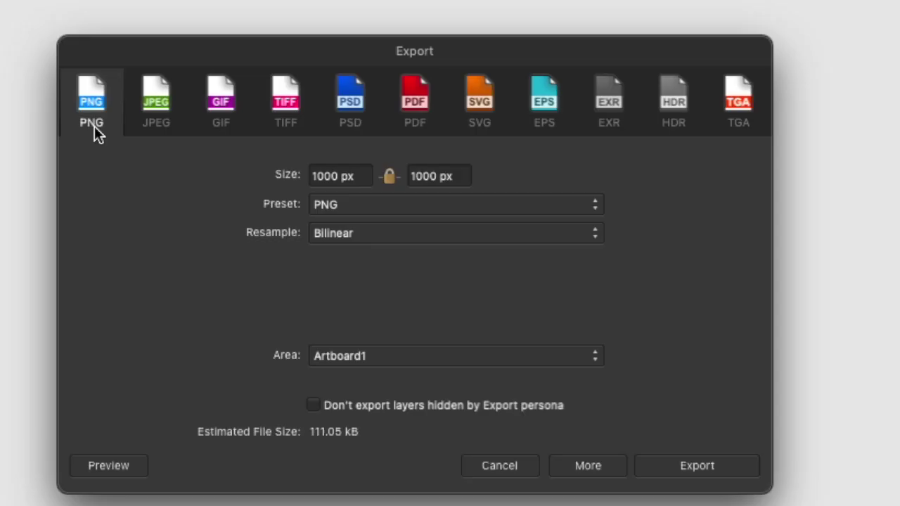
click(697, 466)
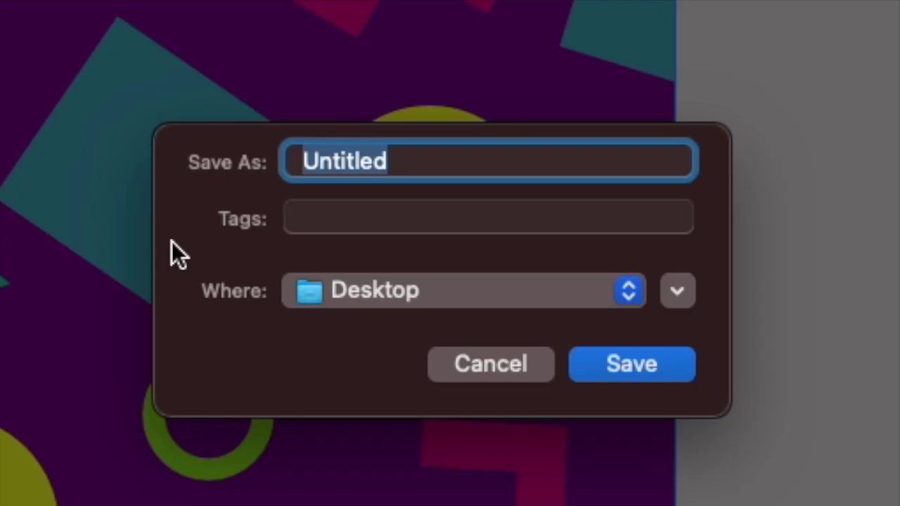
text(90s)
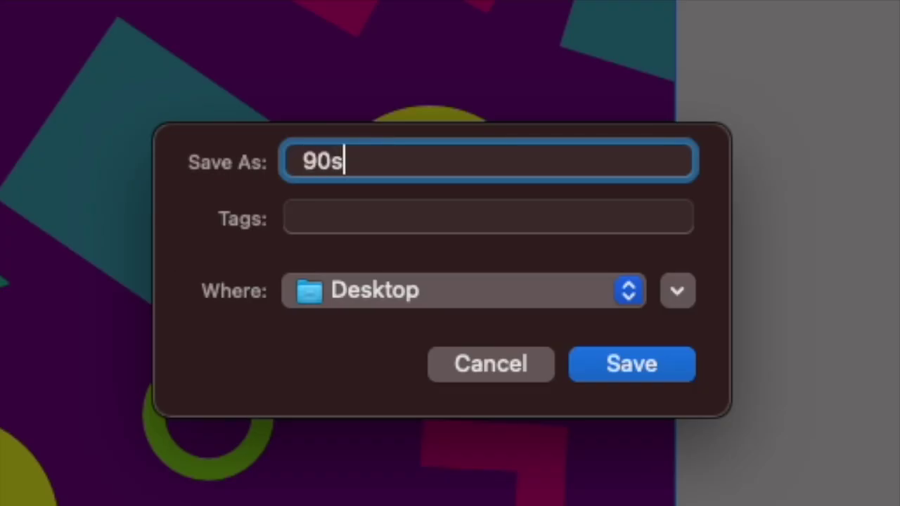
text( Pattern)
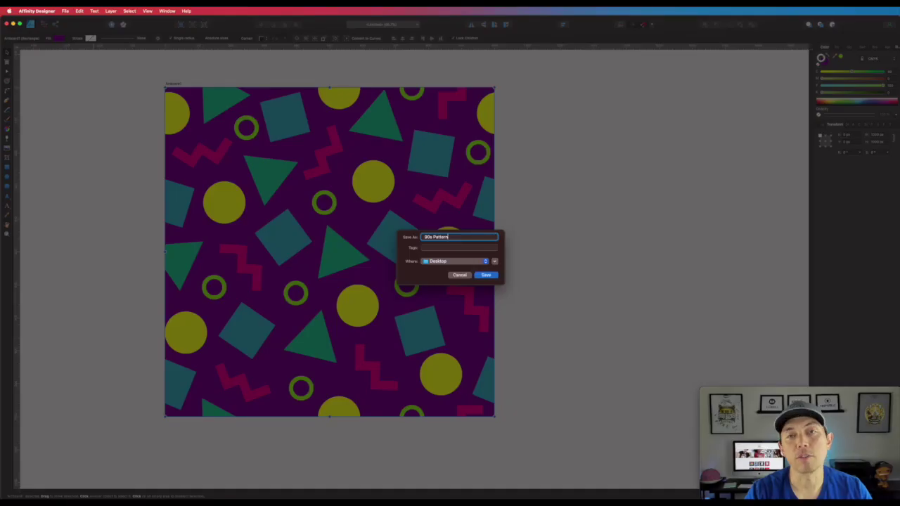
key(Return)
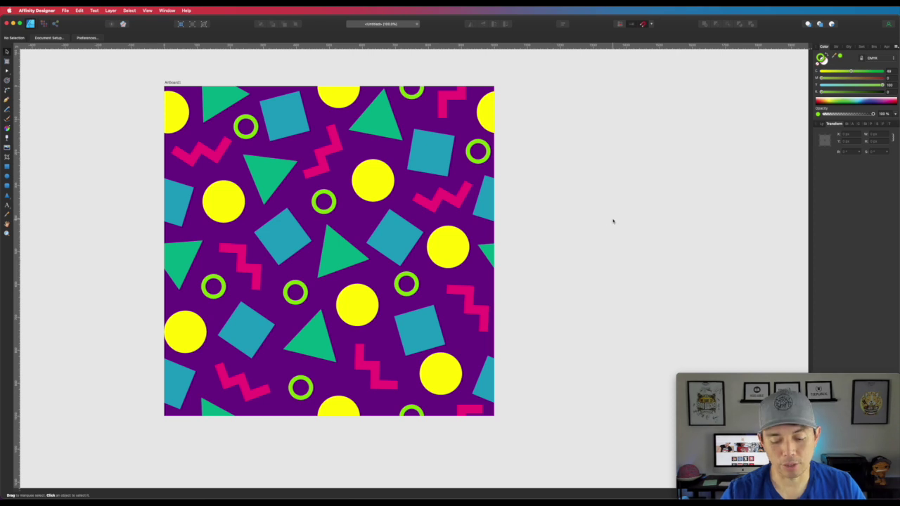
Step: Draw a larger portrait Artboard2 to the right of the pattern artboard
key(super+minus)
key(super+minus)
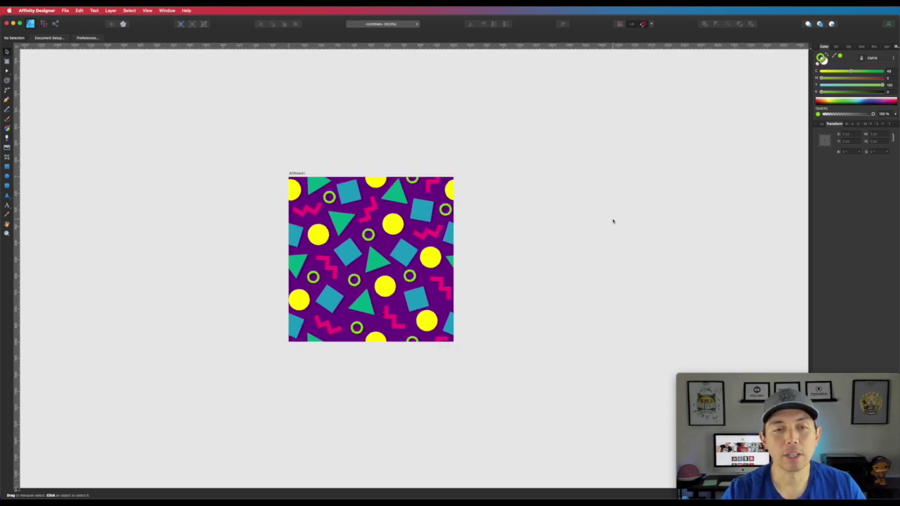
click(573, 205)
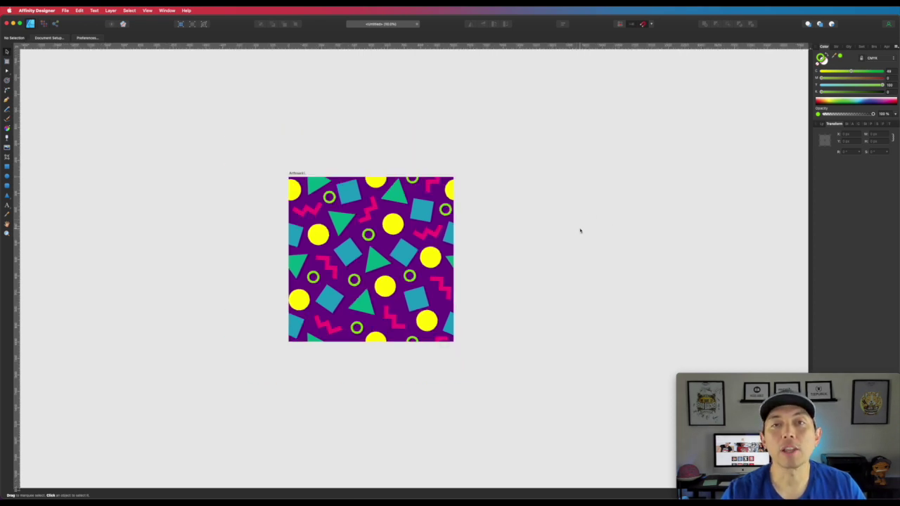
drag(564, 194, 380, 126)
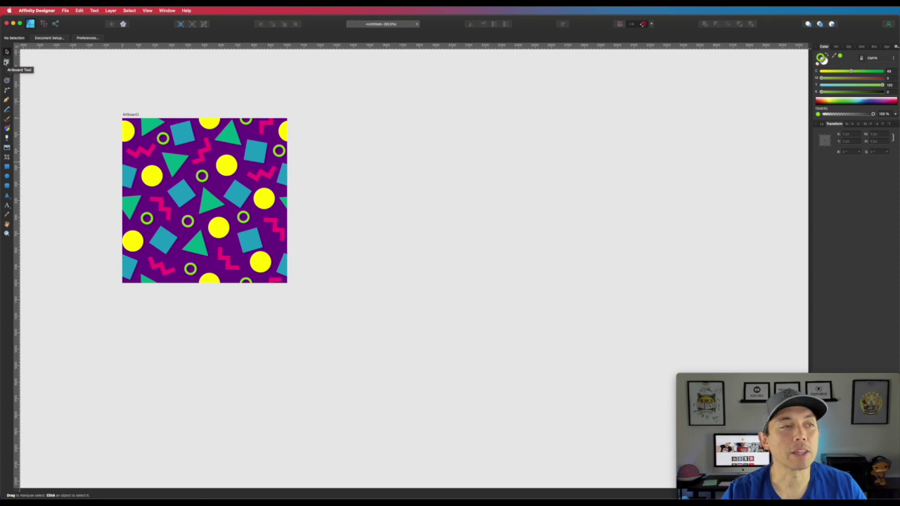
click(6, 69)
drag(315, 97, 639, 476)
scroll(502, 272, down, 2)
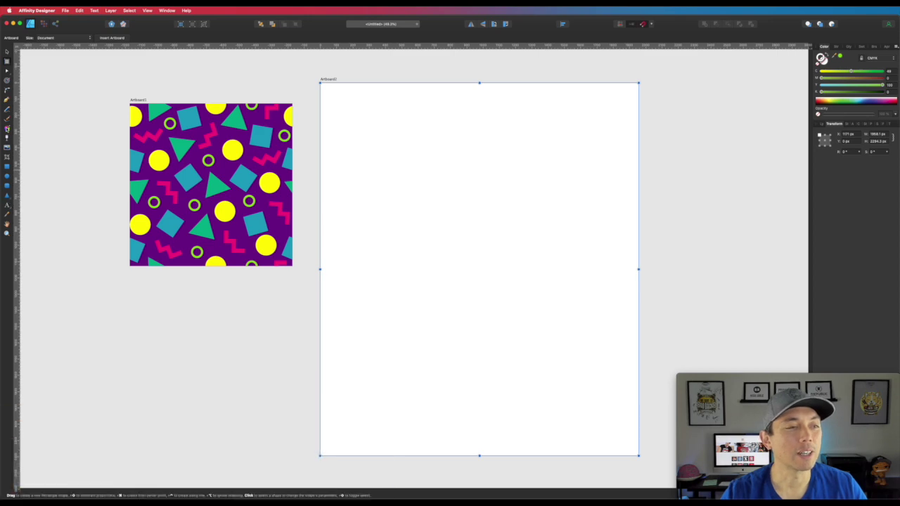
click(7, 130)
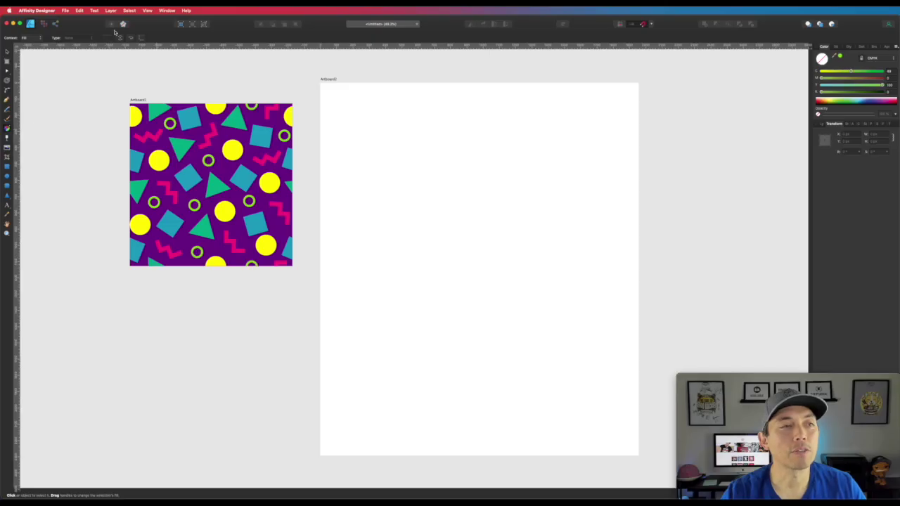
Step: Give Artboard2 a bitmap fill of 90s Pattern.png and shrink the tiles for a dense repeat
click(334, 102)
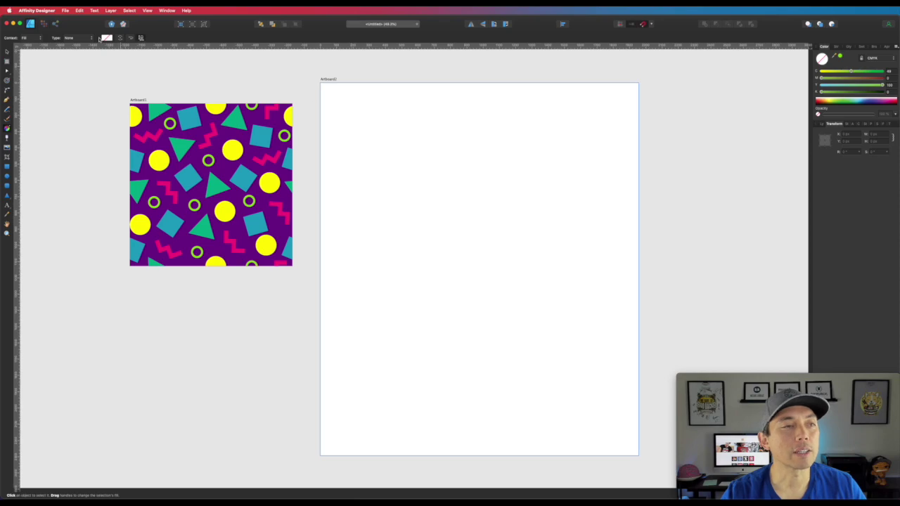
click(92, 38)
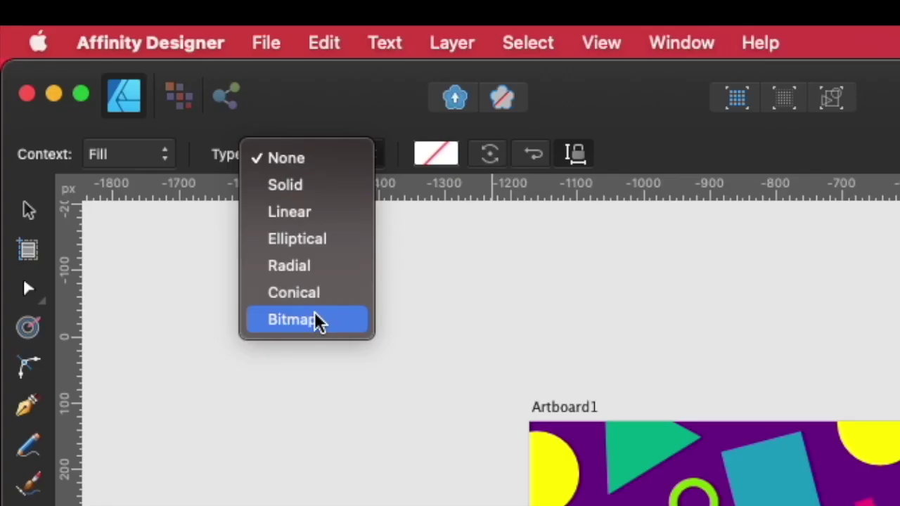
click(317, 320)
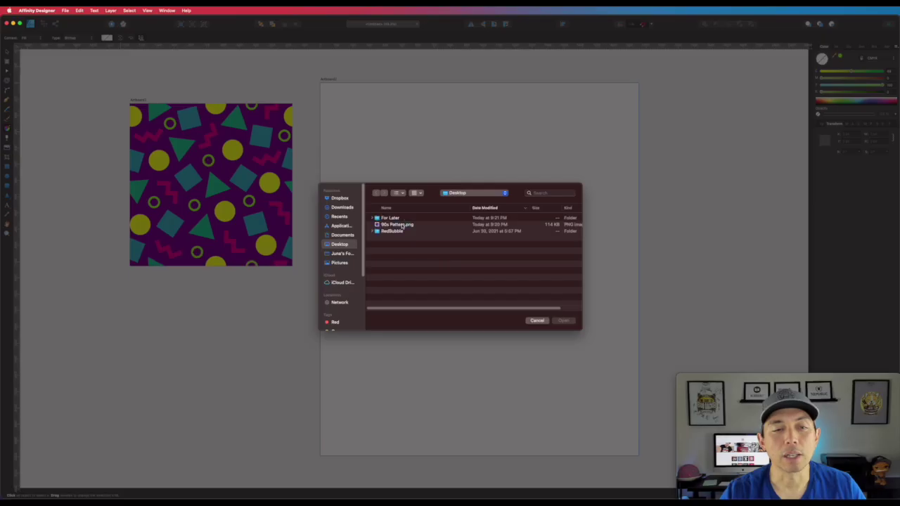
click(403, 225)
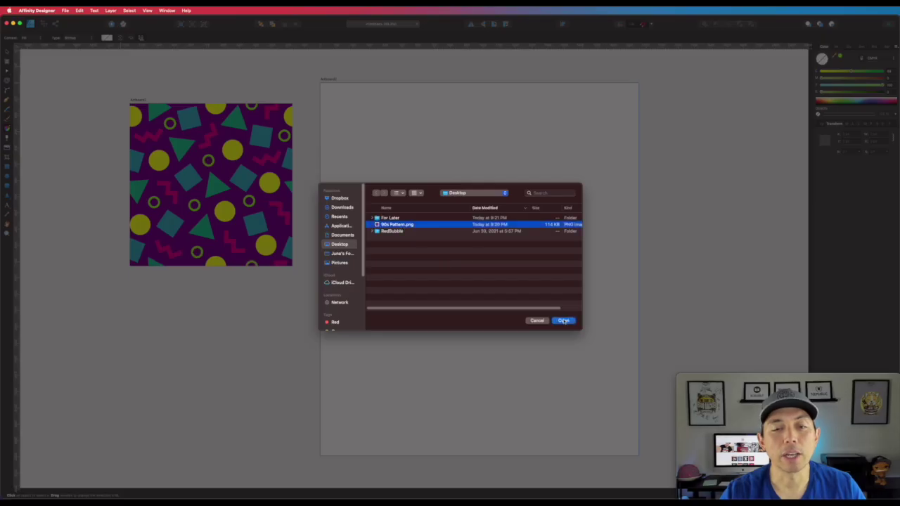
click(564, 320)
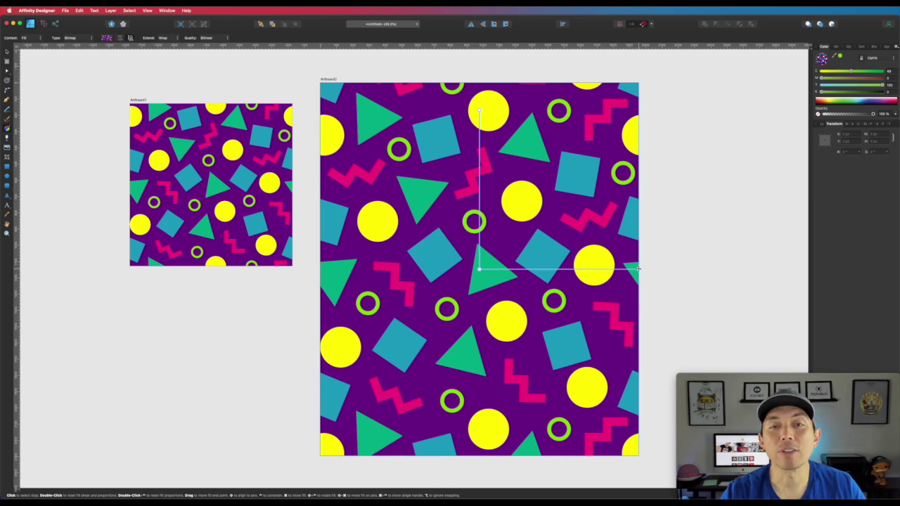
drag(638, 268, 554, 269)
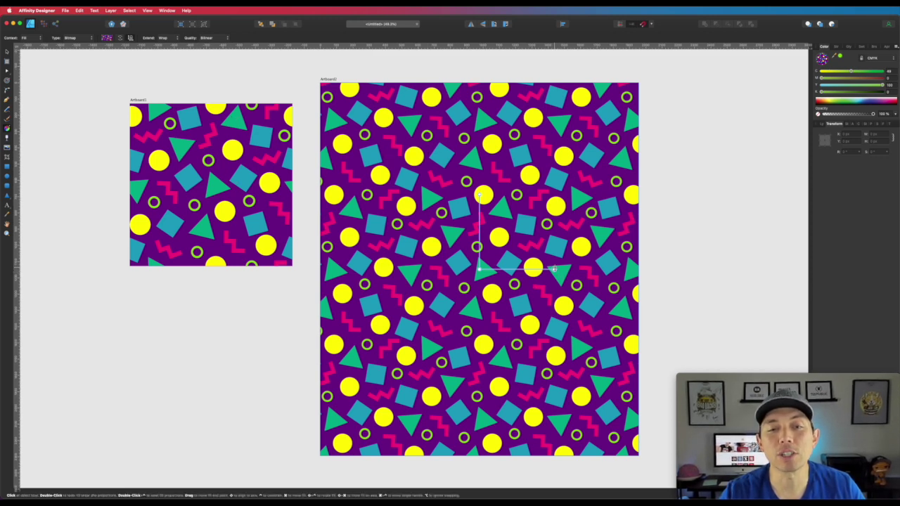
drag(554, 269, 536, 269)
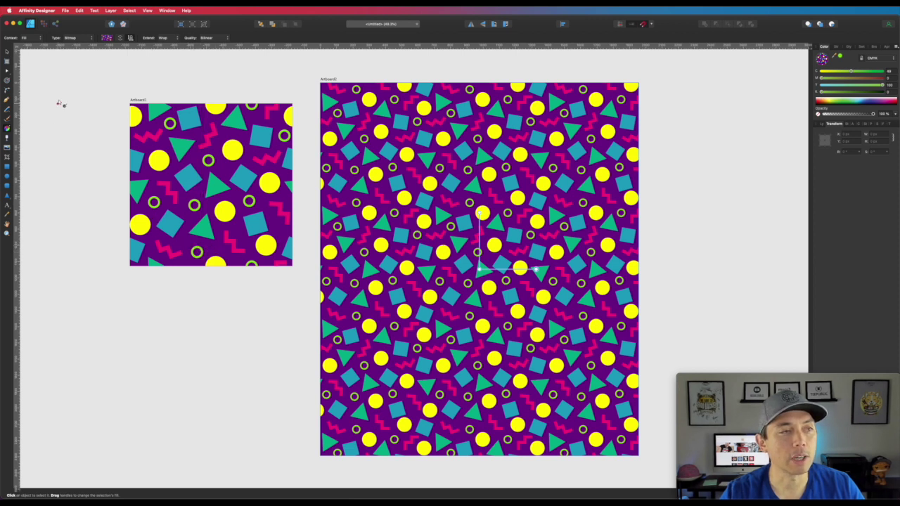
click(7, 51)
click(197, 251)
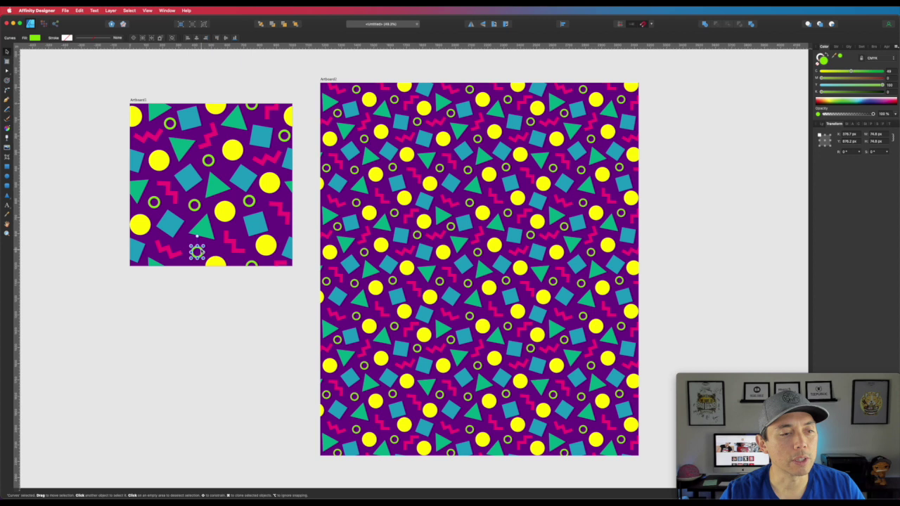
click(176, 256)
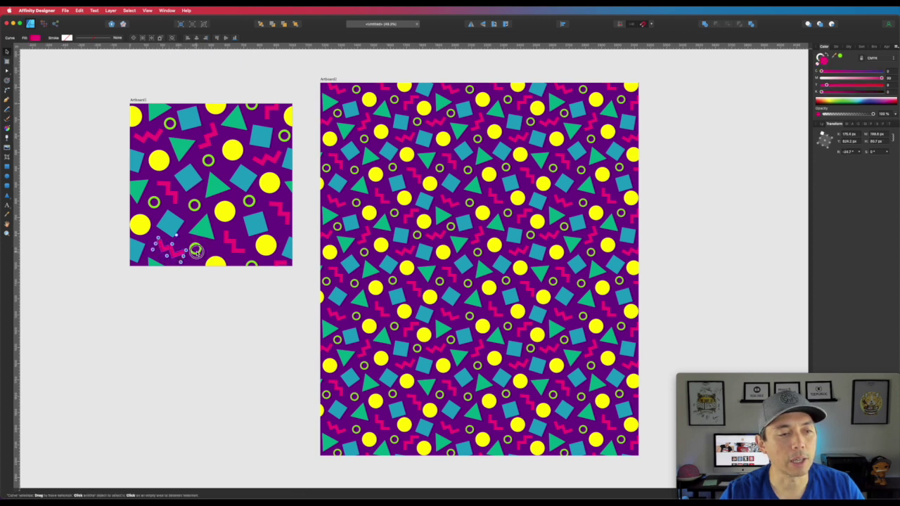
click(198, 249)
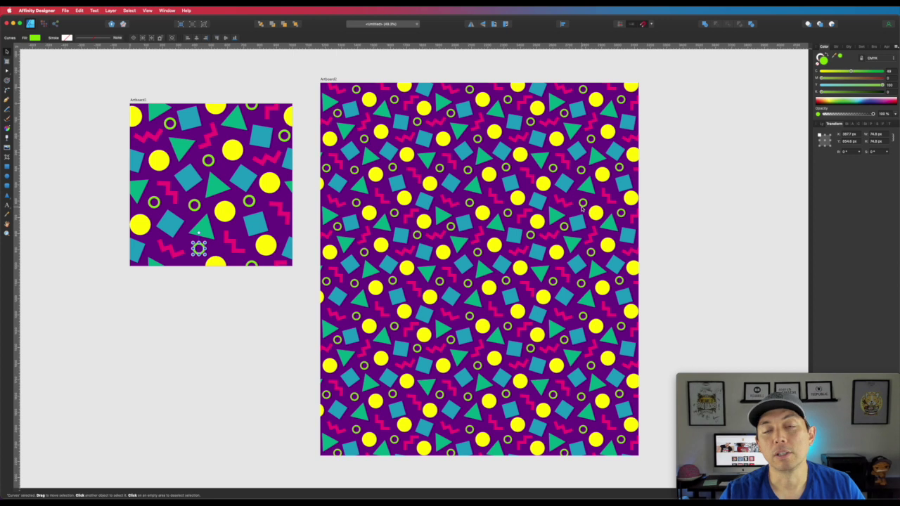
click(509, 181)
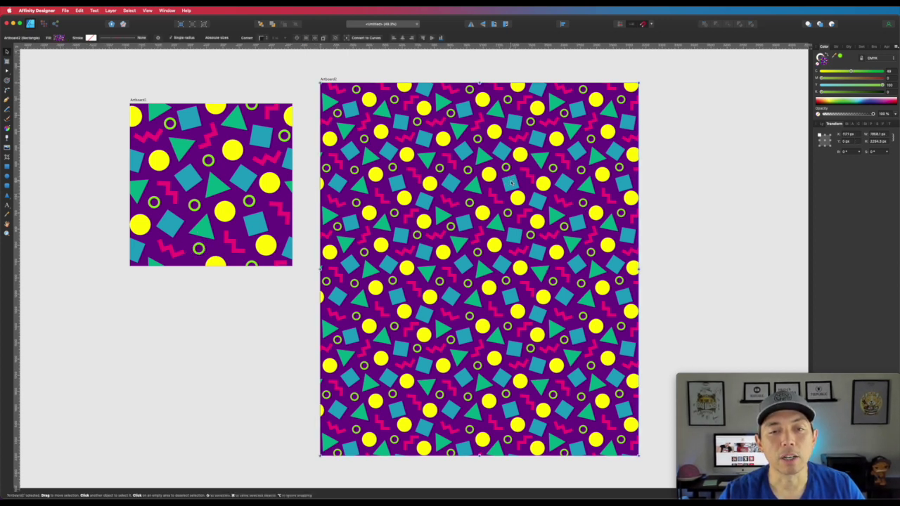
click(259, 223)
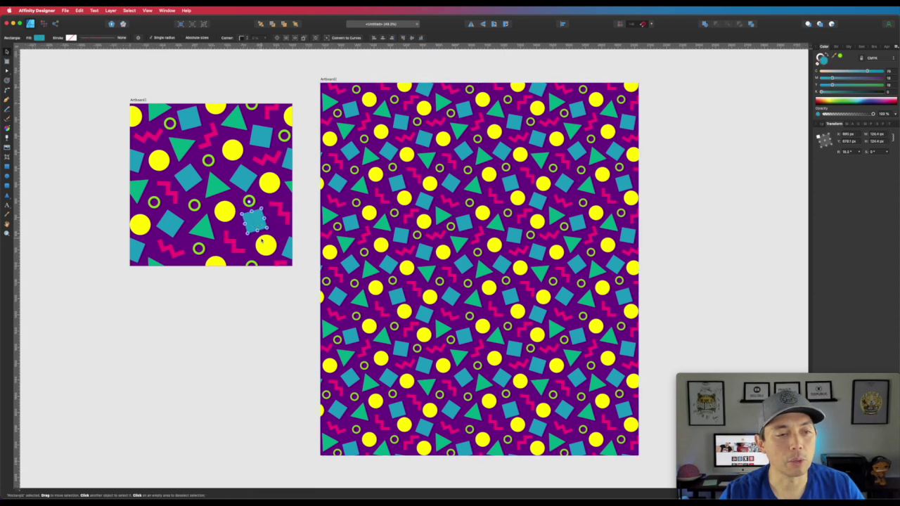
click(264, 244)
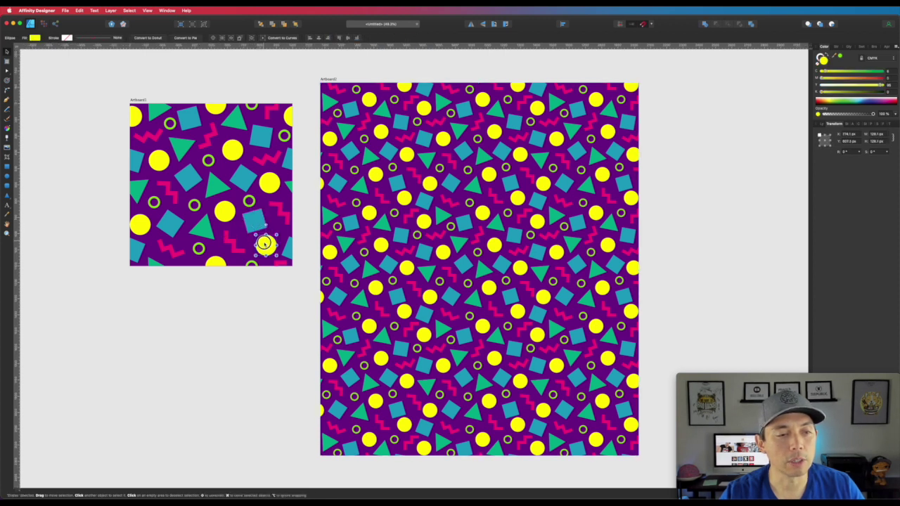
click(248, 178)
click(679, 239)
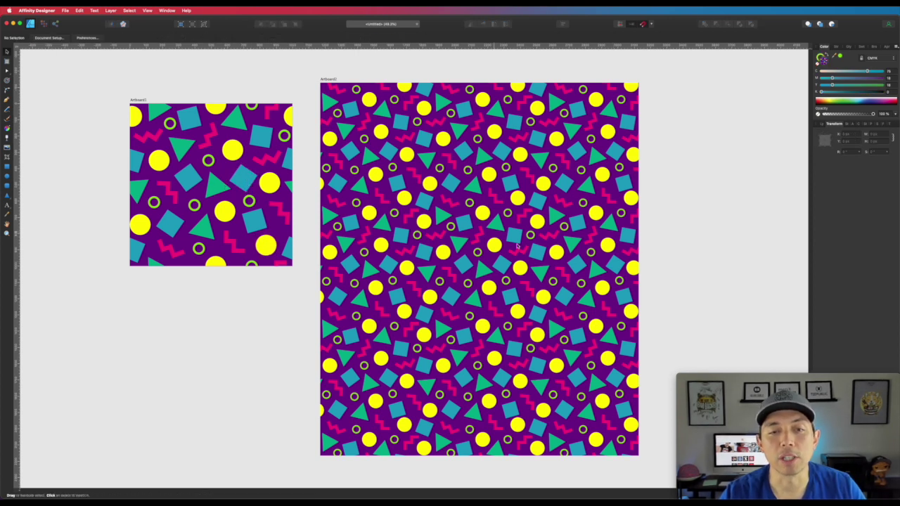
click(540, 204)
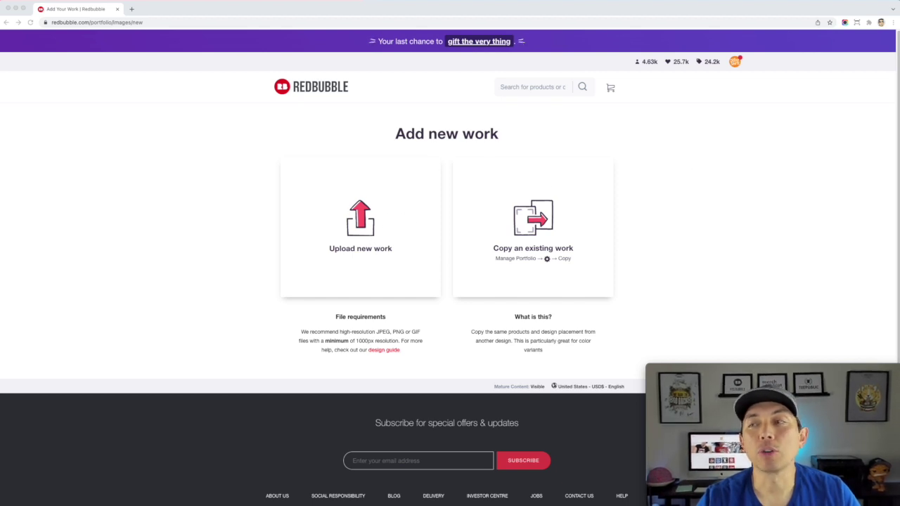
Step: Upload the 90s pattern PNG as new work and scroll to its product previews
drag(464, 177, 394, 216)
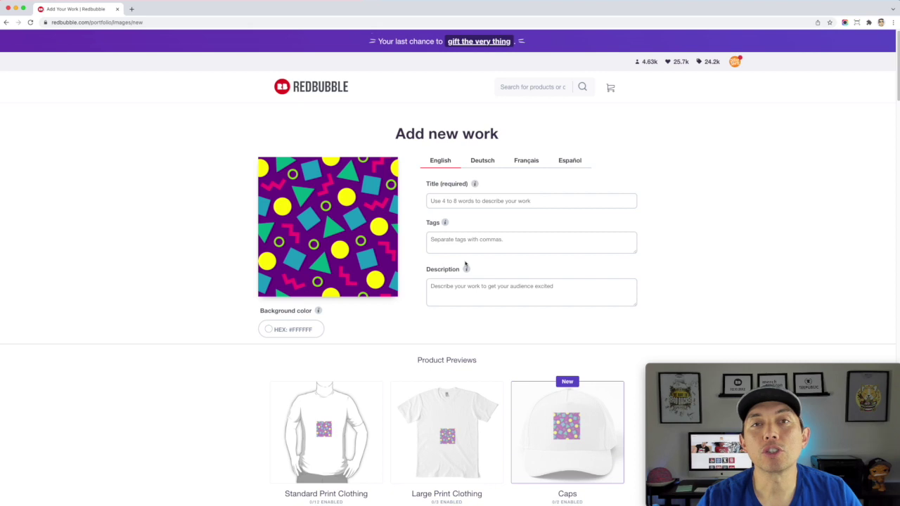
scroll(464, 263, down, 1)
scroll(465, 263, down, 2)
scroll(465, 263, down, 5)
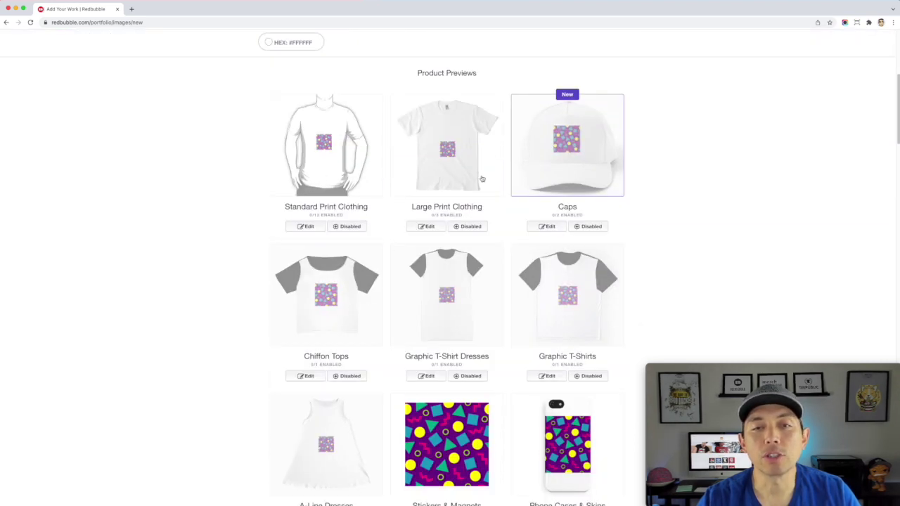
scroll(503, 211, down, 3)
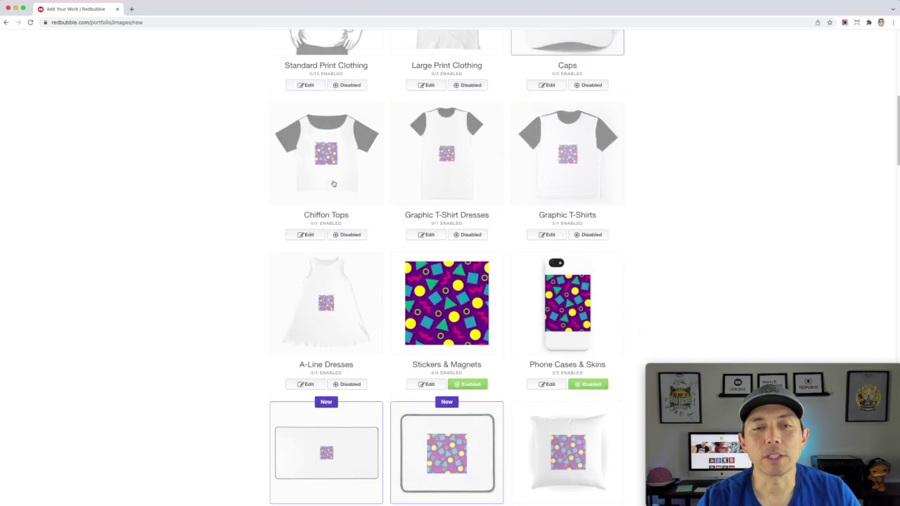
Step: Enable Graphic T-Shirts and tile the design as a regular grid at 100%
click(591, 235)
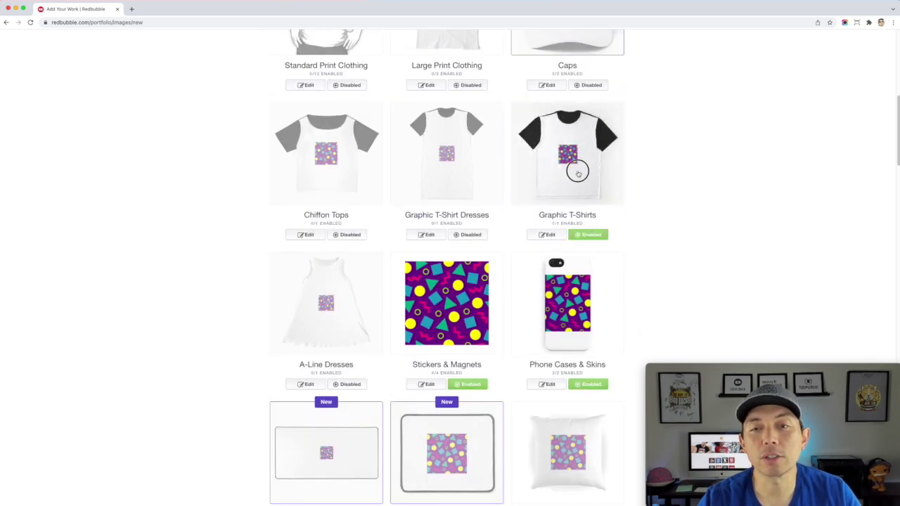
click(577, 173)
scroll(554, 218, down, 1)
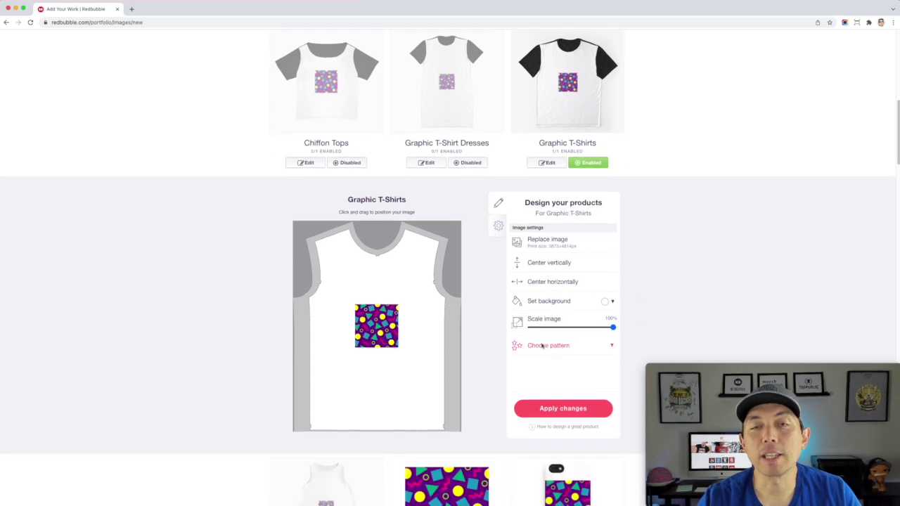
scroll(570, 344, down, 1)
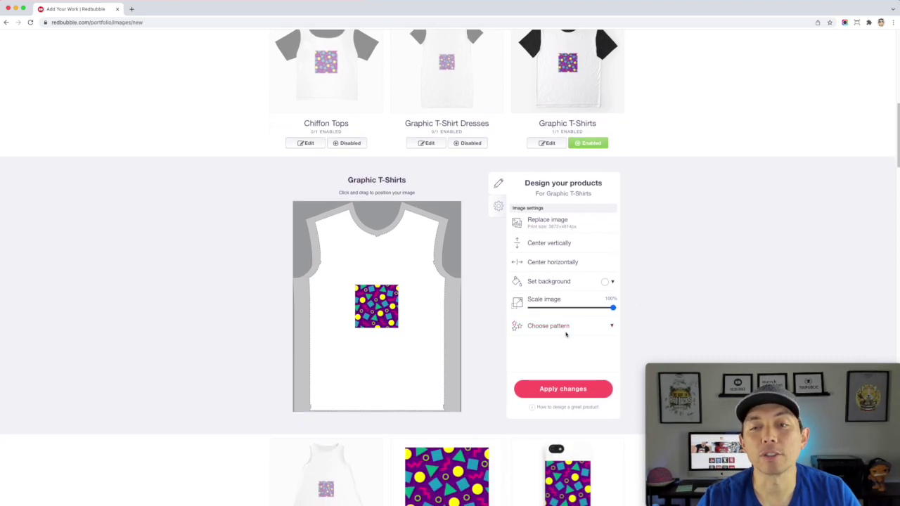
click(561, 325)
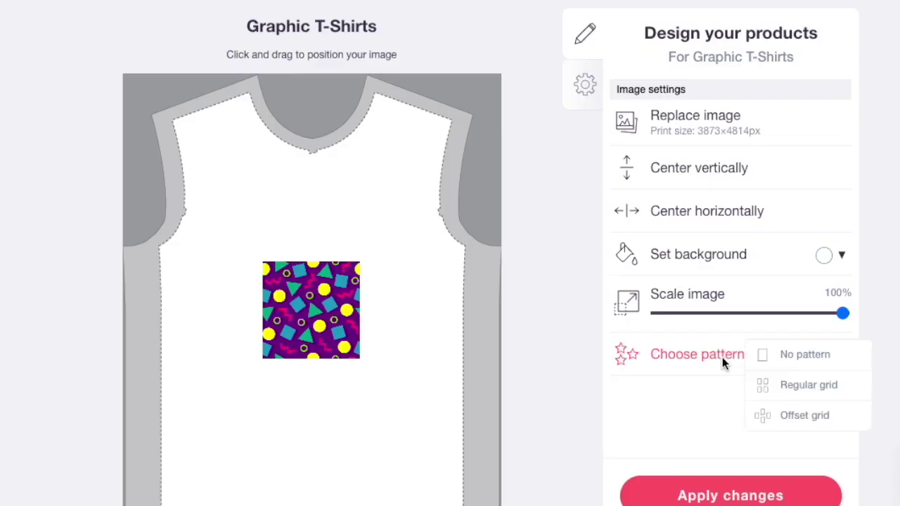
click(809, 386)
mouse_move(843, 317)
mouse_down()
mouse_move(797, 313)
mouse_move(846, 310)
mouse_up()
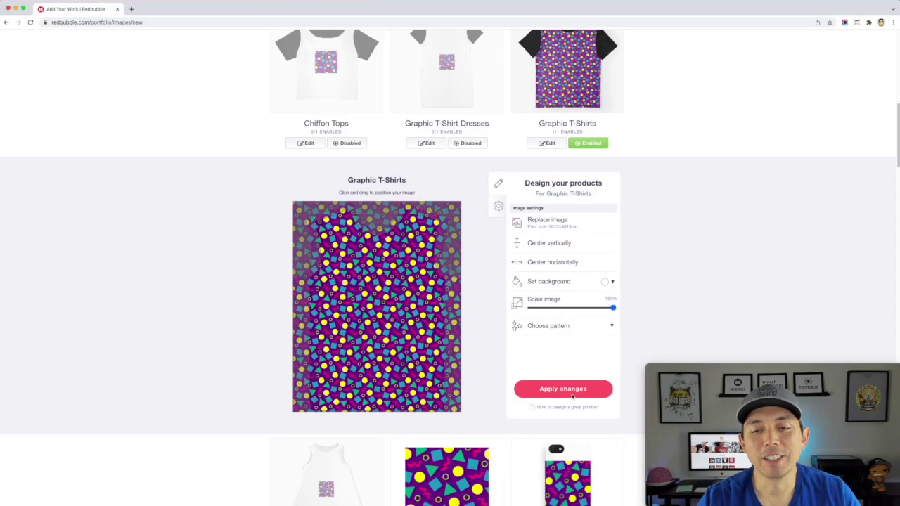
click(572, 394)
Step: Set Phone Cases & Skins to a regular grid pattern at 100% and apply changes
scroll(443, 281, down, 3)
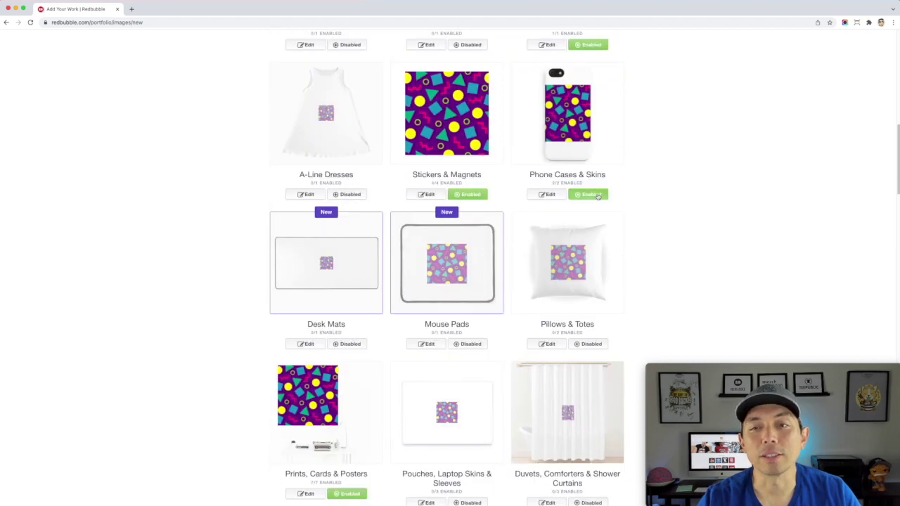
click(547, 194)
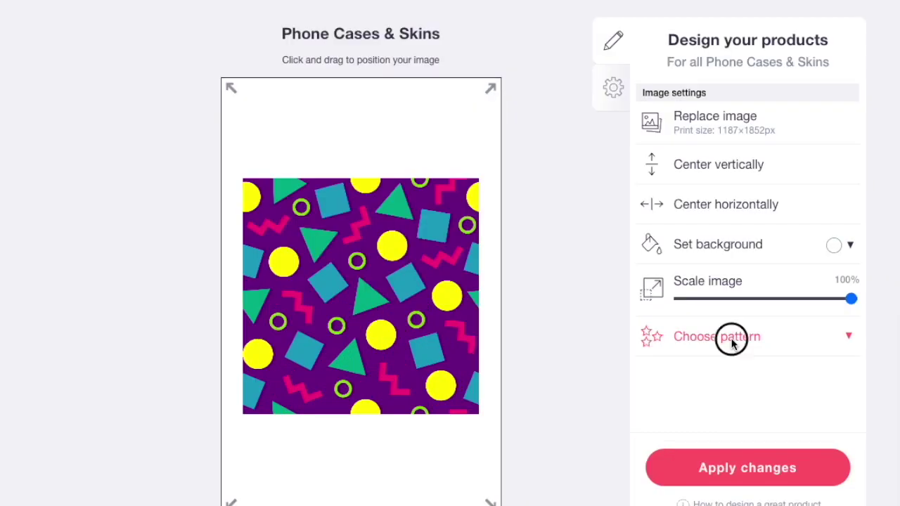
click(732, 342)
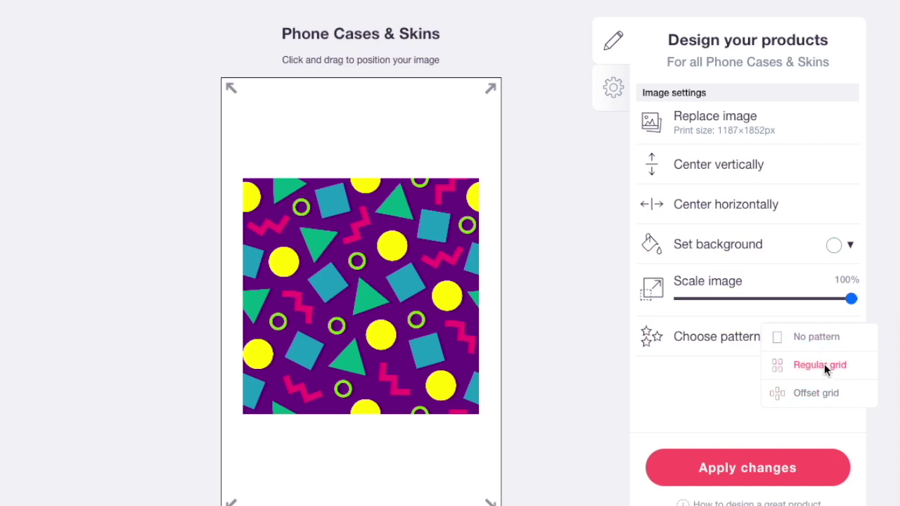
click(825, 368)
drag(851, 299, 795, 299)
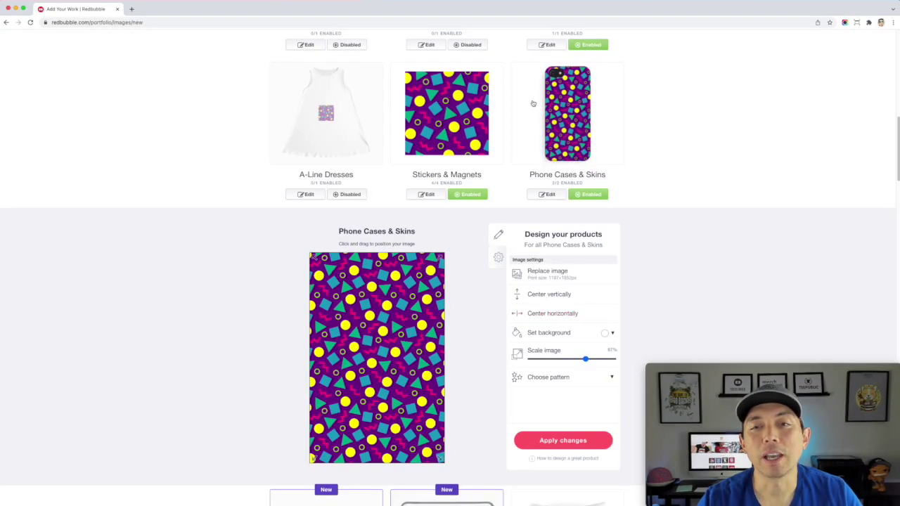
drag(585, 359, 627, 361)
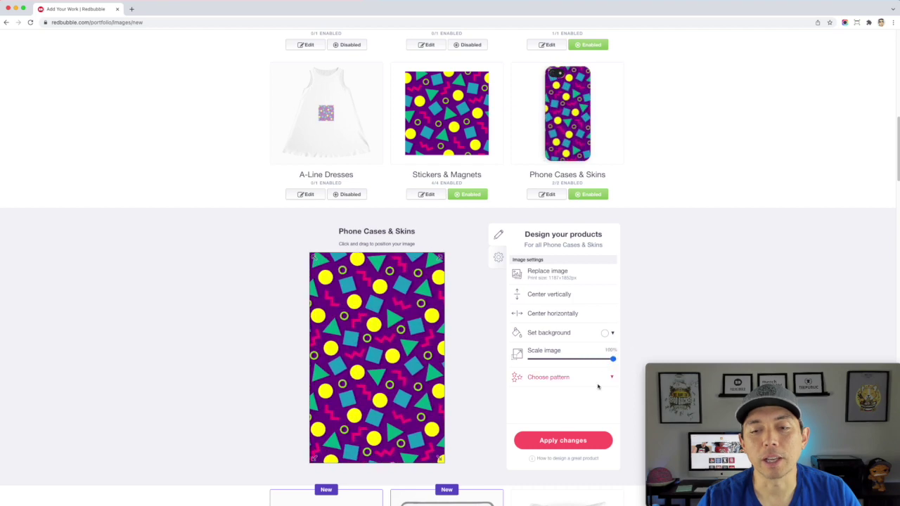
click(578, 440)
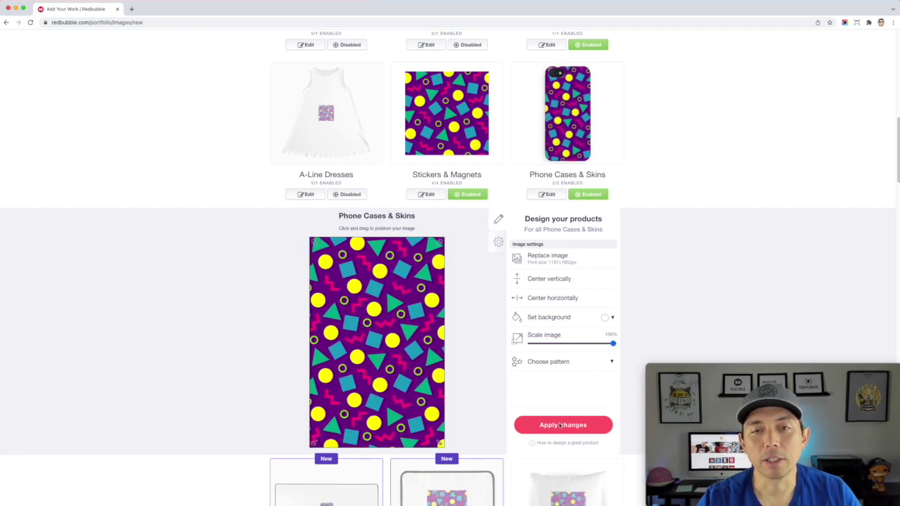
scroll(384, 305, down, 1)
Step: Enable Desk Mats and tile the design as a regular grid
click(380, 304)
scroll(365, 299, down, 1)
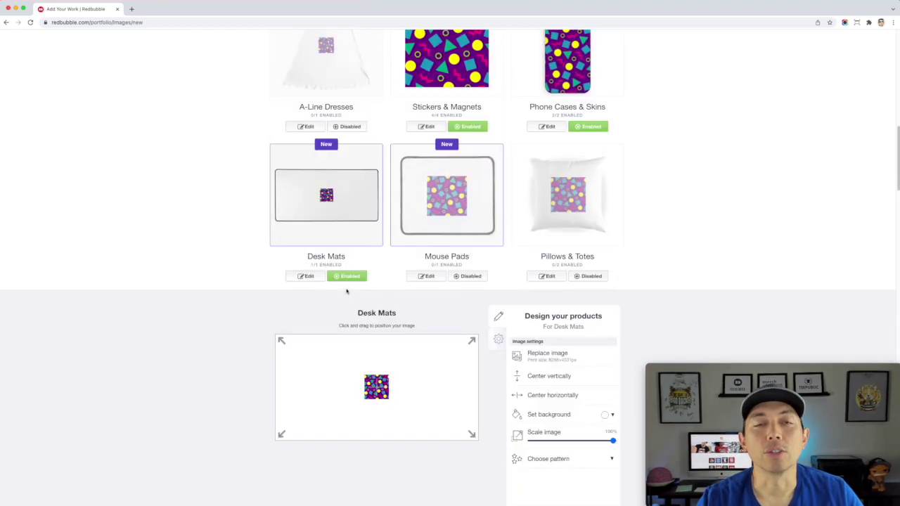
scroll(481, 349, down, 1)
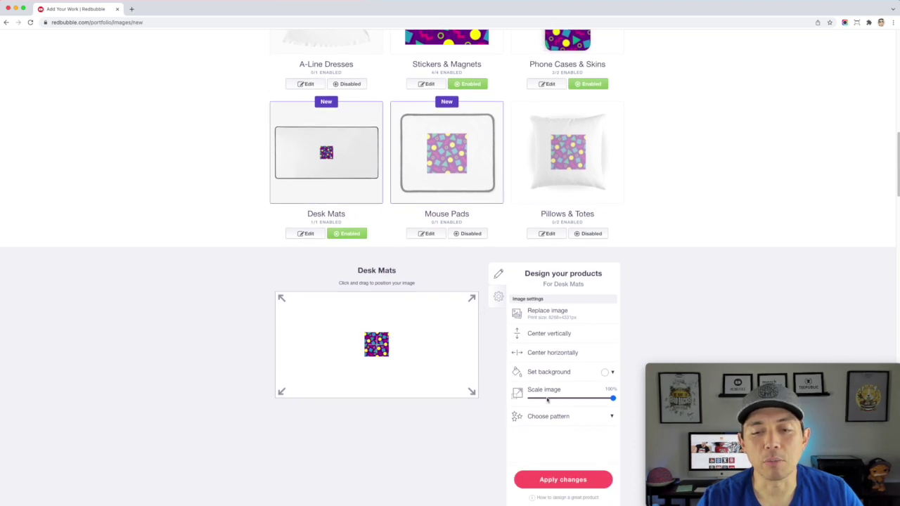
click(559, 416)
click(585, 430)
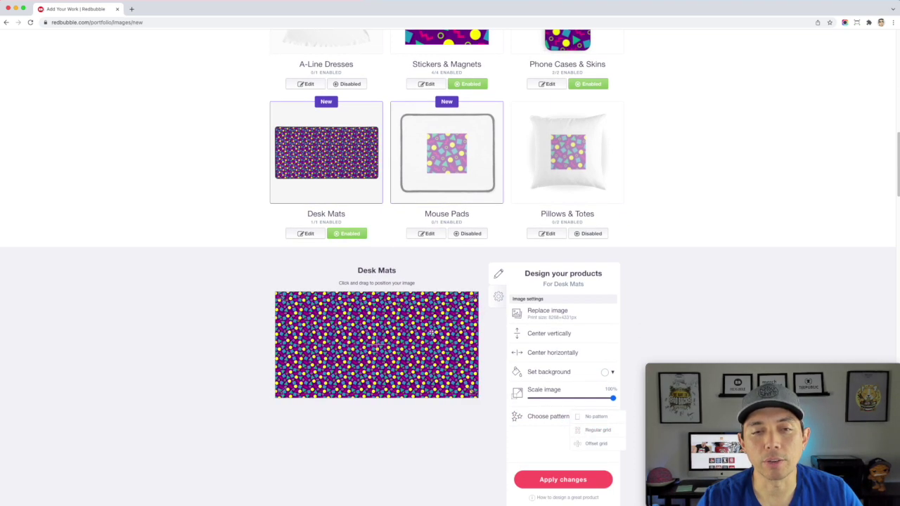
Step: Tile the design as a regular grid on Mouse Pads
click(457, 234)
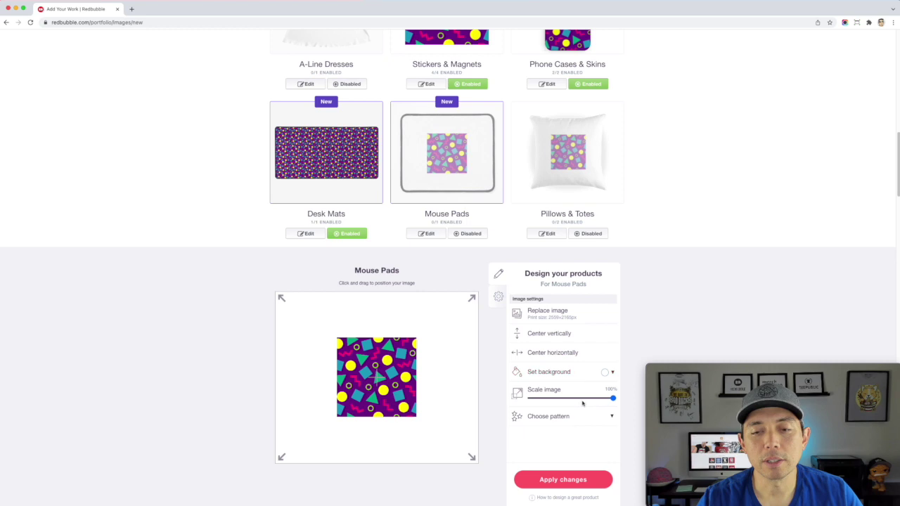
click(566, 416)
click(596, 431)
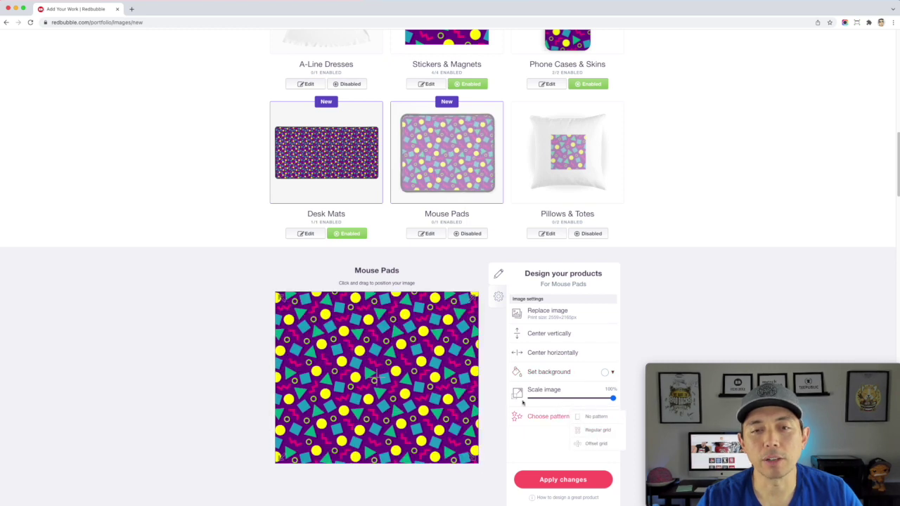